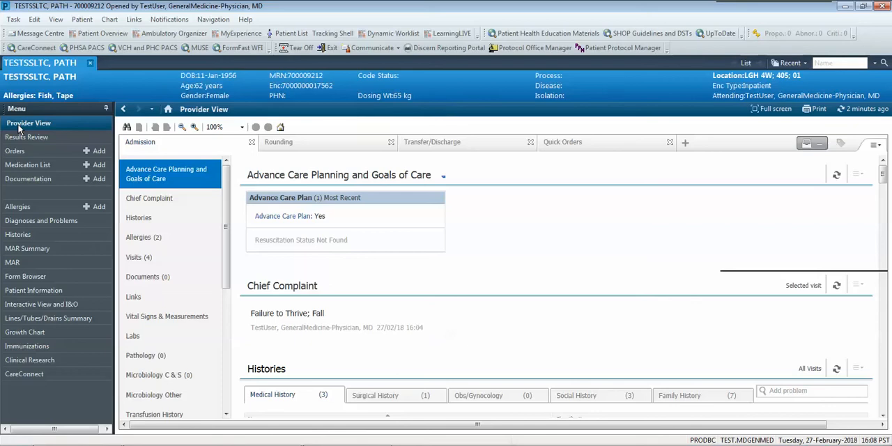
Open the discharge medication reconciliation for the patient from the Transfer/Discharge view.
left_click(453, 146)
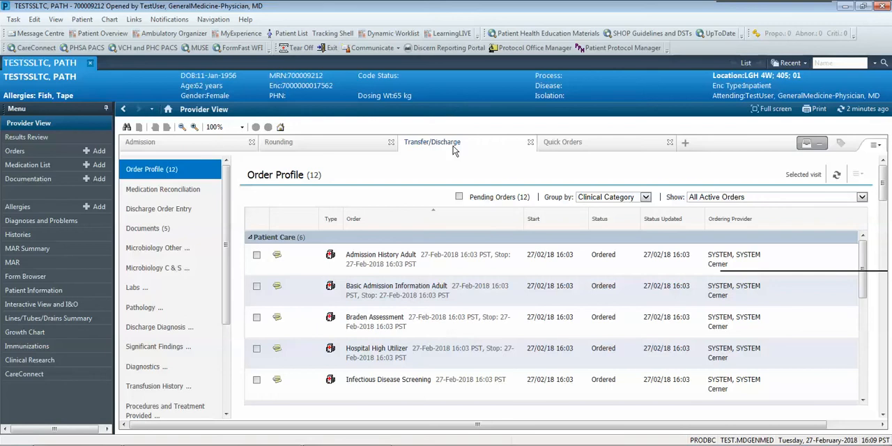
left_click(186, 194)
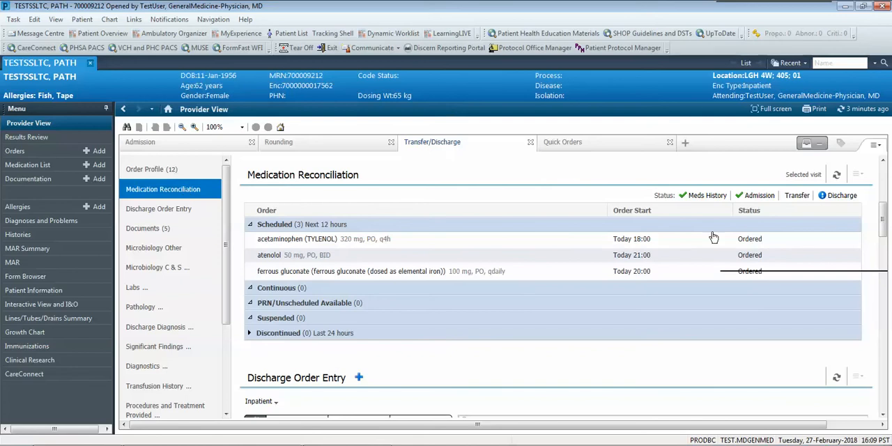
mouse_move(843, 198)
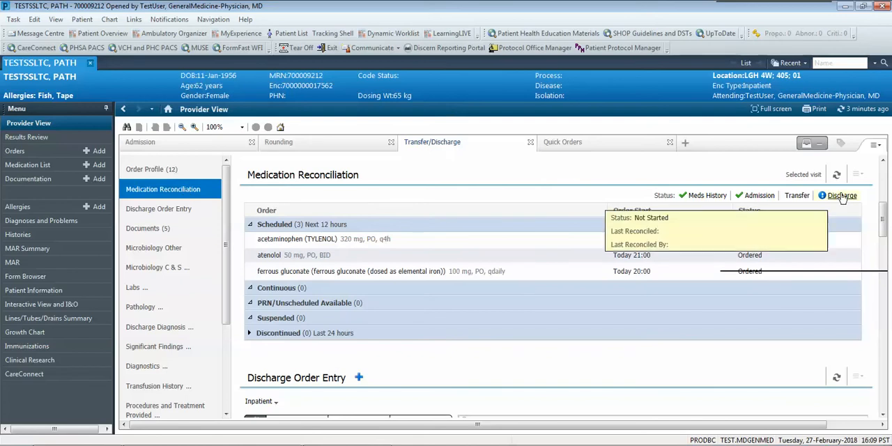
left_click(843, 197)
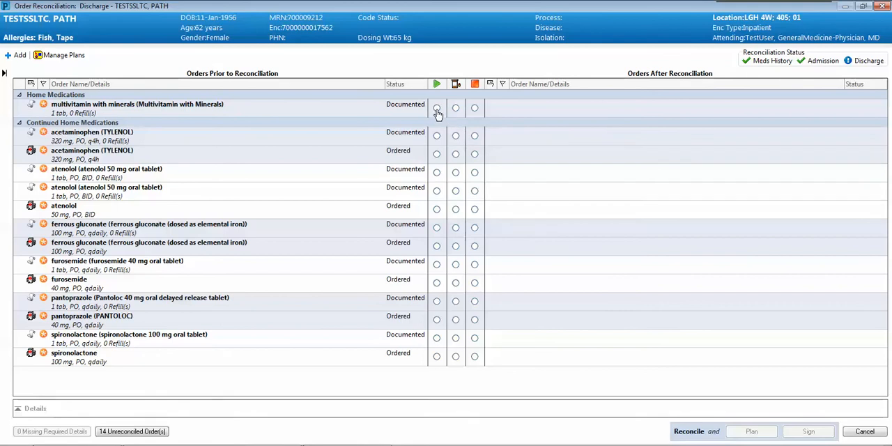
Discontinue the documented multivitamin, acetaminophen and both atenolol home entries, and continue the inpatient acetaminophen and atenolol orders.
left_click(476, 108)
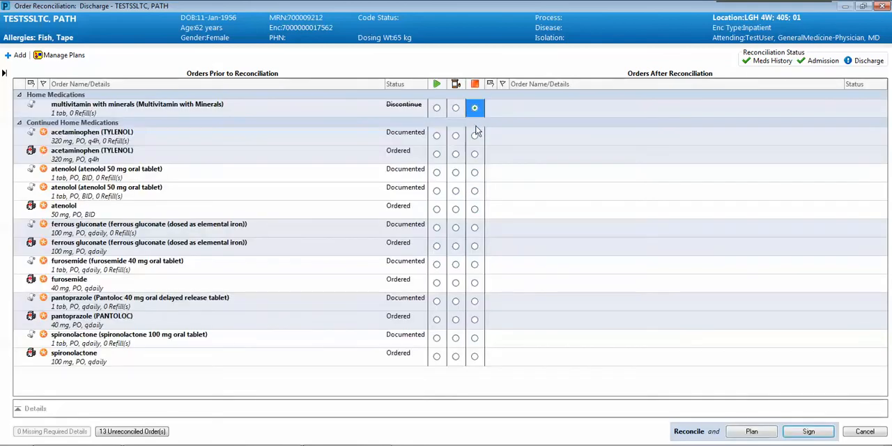
left_click(477, 137)
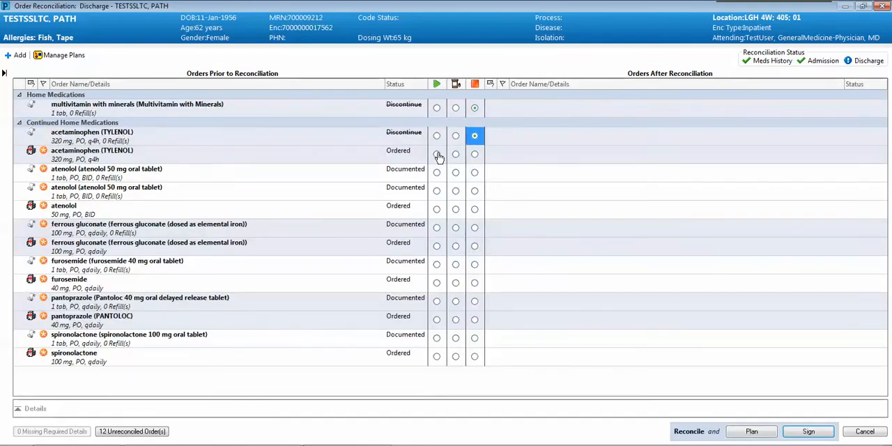
left_click(437, 155)
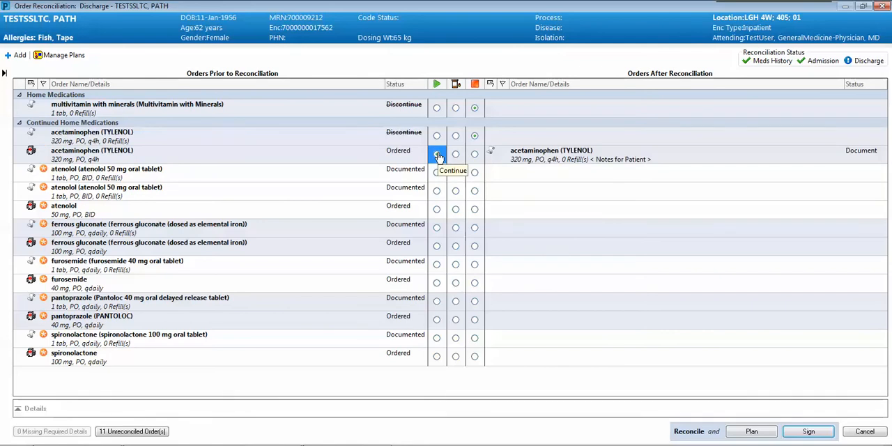
left_click(475, 173)
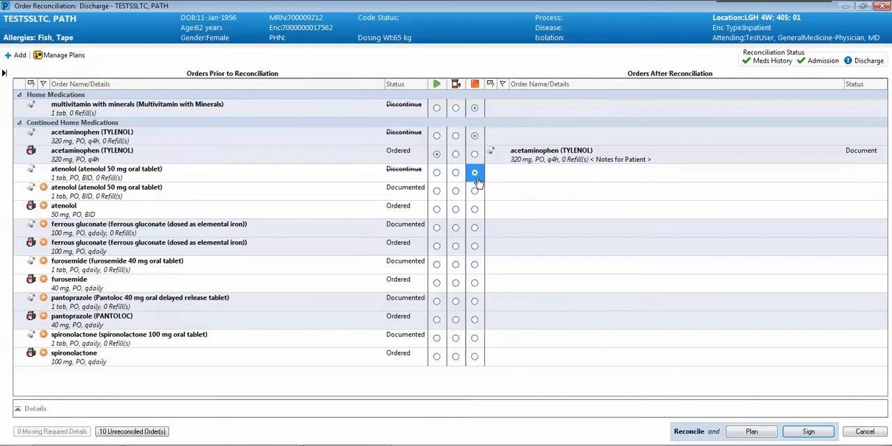
left_click(474, 191)
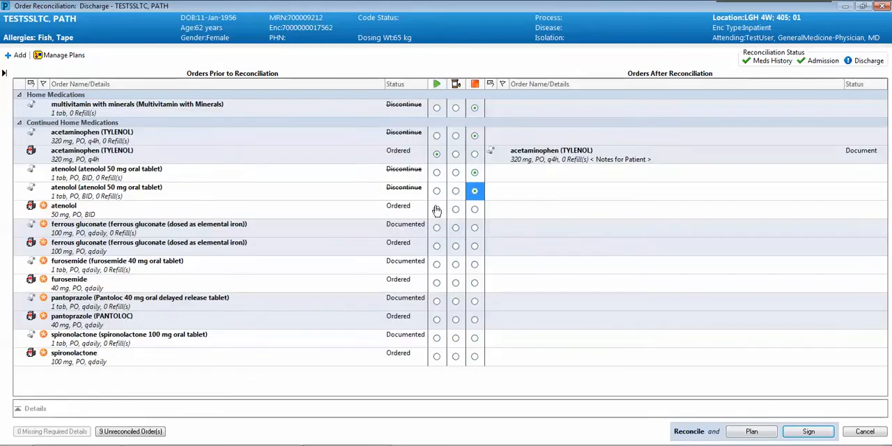
left_click(436, 209)
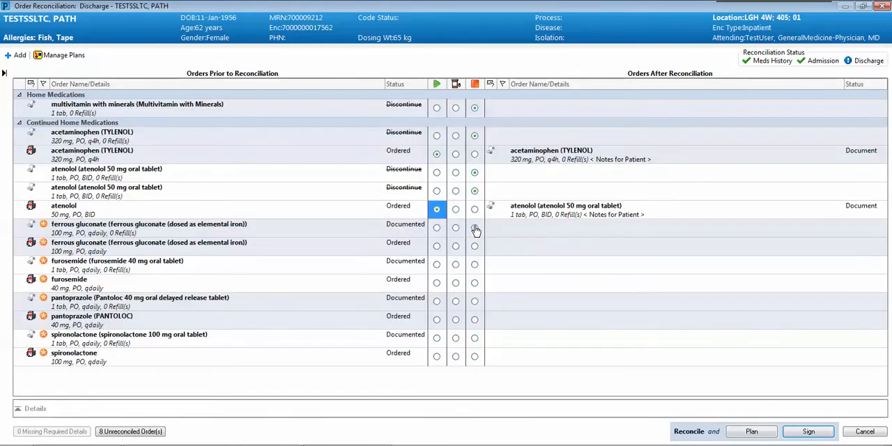
Discontinue the documented ferrous gluconate, furosemide, pantoprazole and spironolactone entries, continue their inpatient orders, and sign the reconciliation.
left_click(475, 228)
left_click(436, 246)
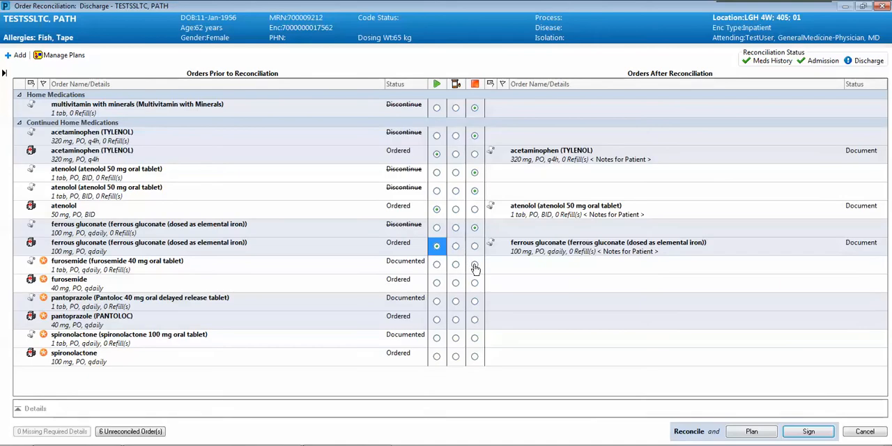
left_click(475, 265)
left_click(436, 283)
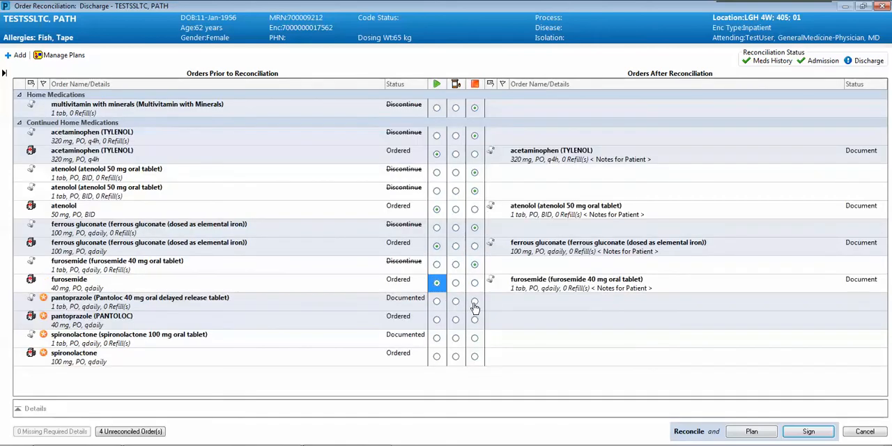
left_click(474, 303)
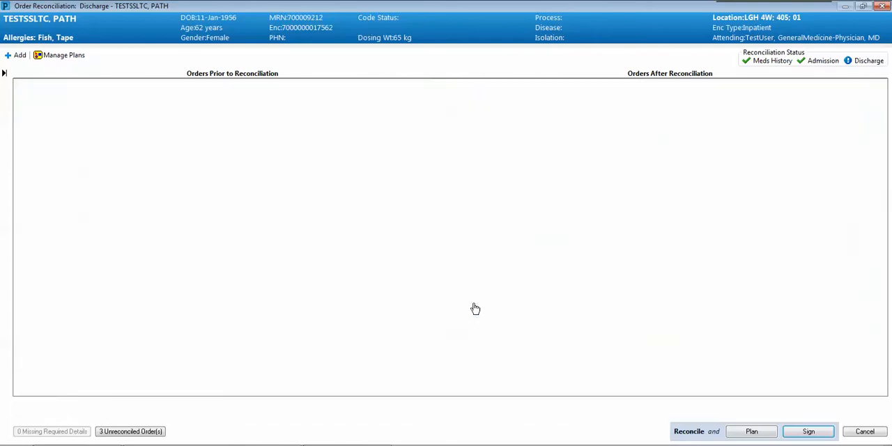
left_click(437, 320)
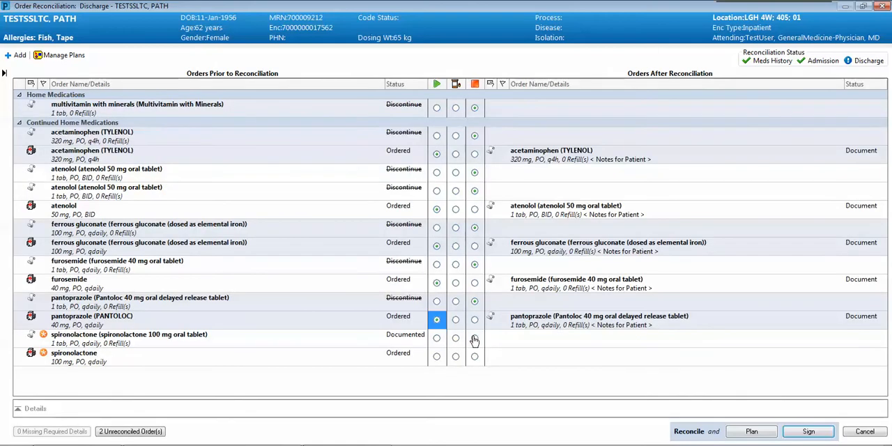
left_click(475, 338)
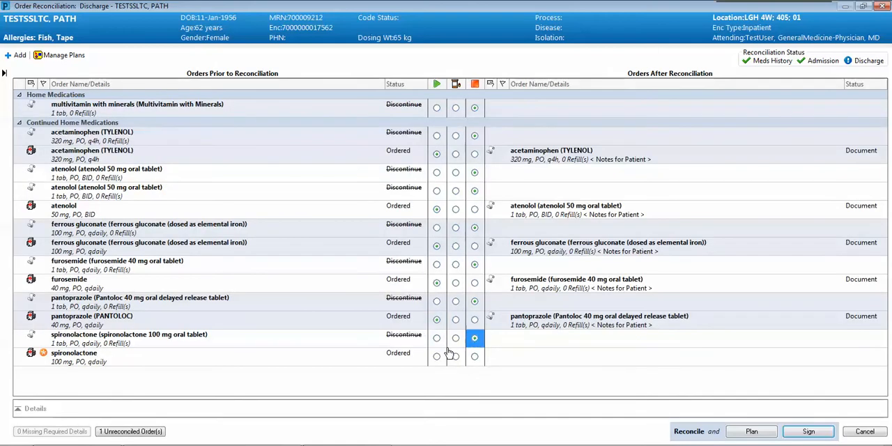
left_click(436, 356)
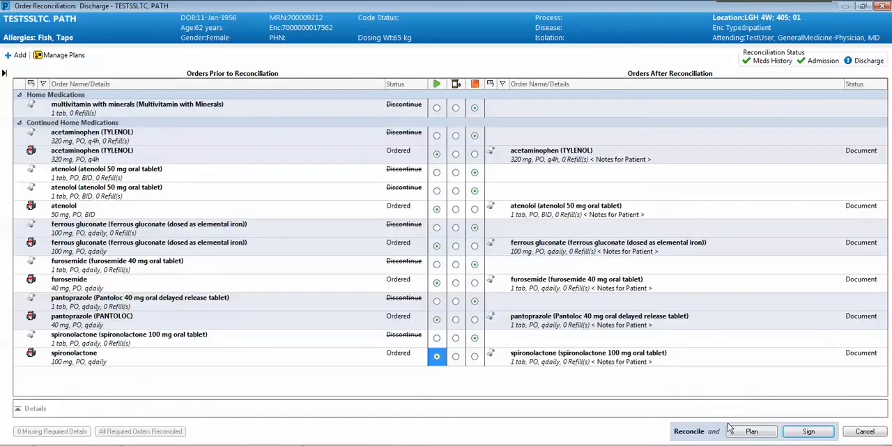
left_click(808, 433)
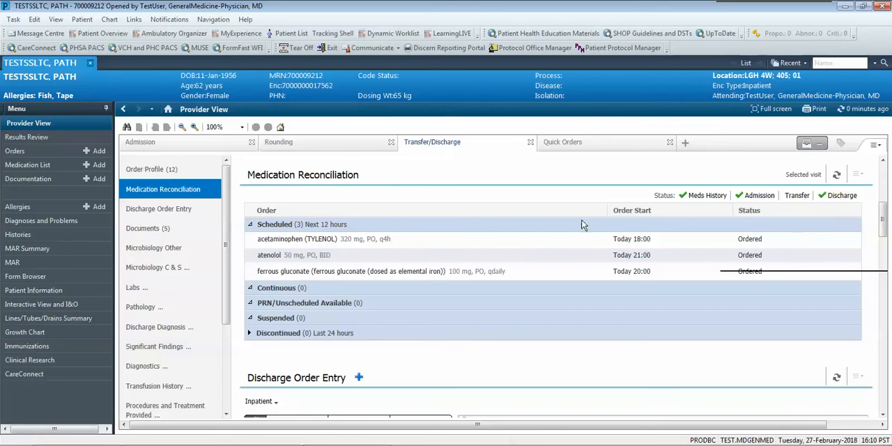
Search for "discharge patient" in Discharge Order Entry and add the plain Discharge Patient order.
left_click(188, 210)
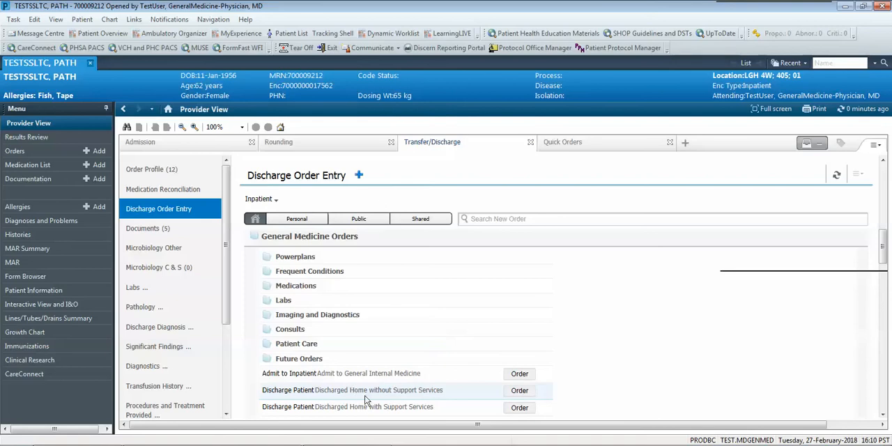
left_click(358, 175)
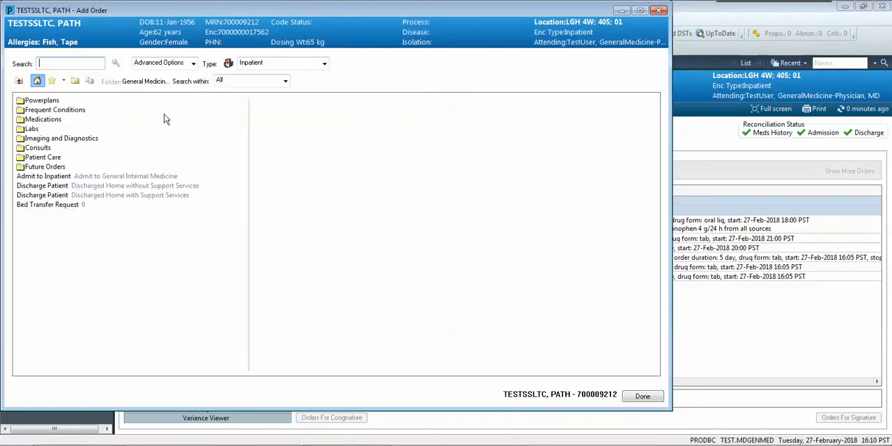
type("dischar")
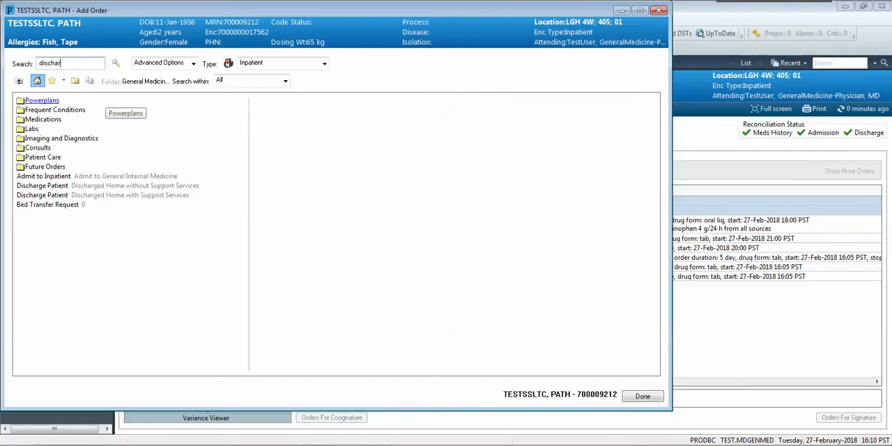
type("ge patient")
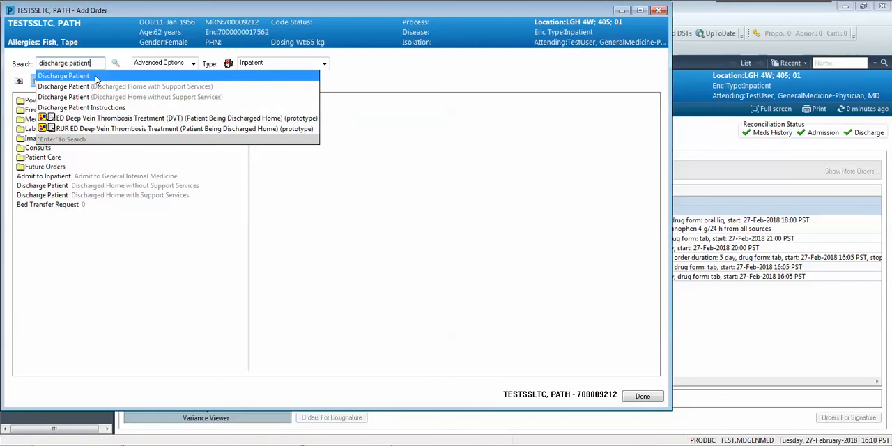
left_click(95, 78)
left_click(541, 299)
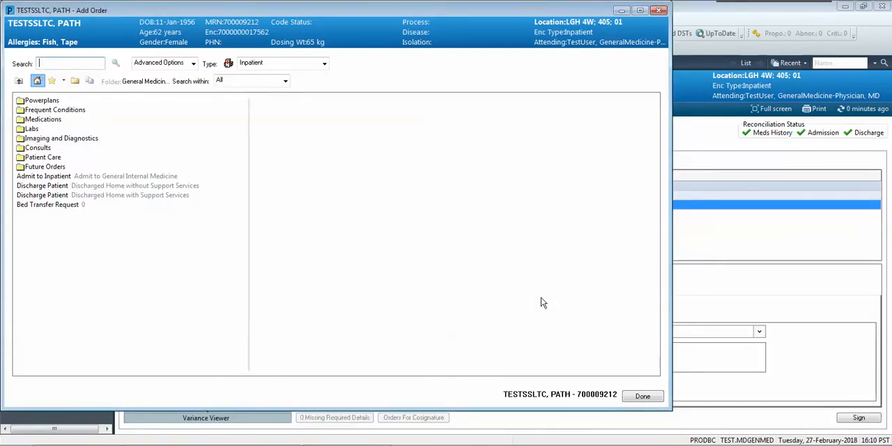
left_click(641, 395)
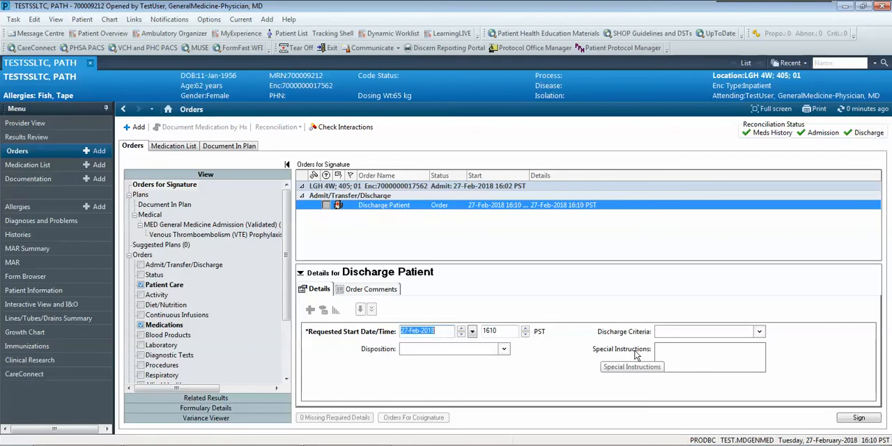
Enter the special instructions "Discharge to SSLTC/PATH unit" and sign the discharge order, accepting the duplicate order alert.
left_click(674, 350)
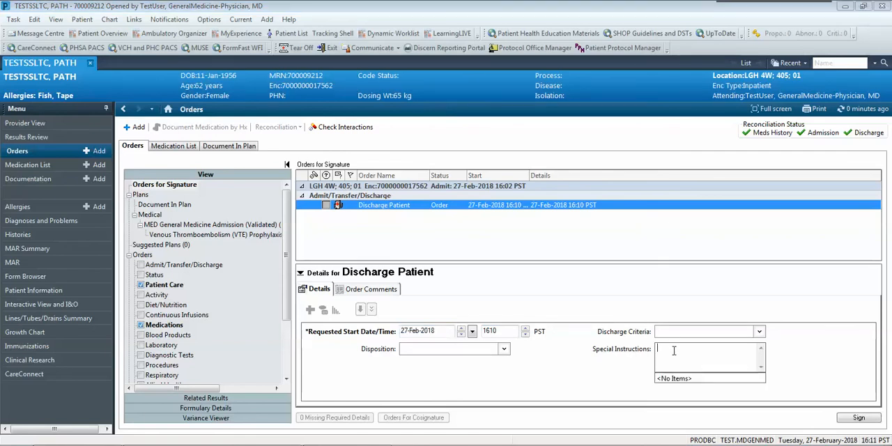
type("Discharge to SSLTC/PATH unit")
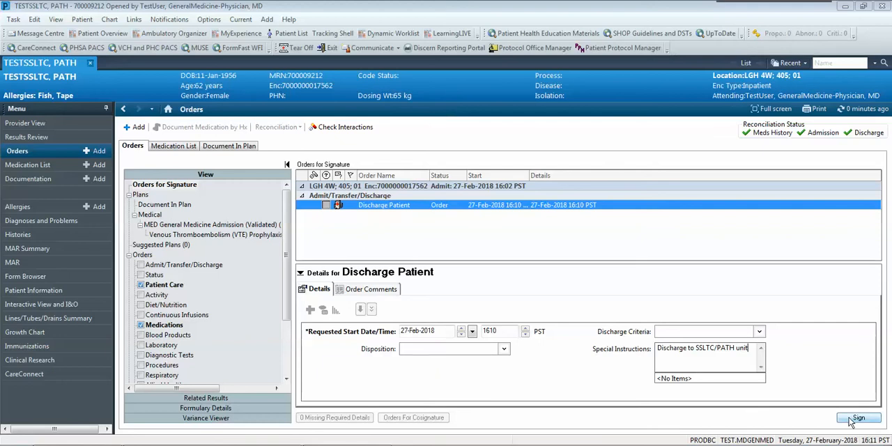
left_click(852, 419)
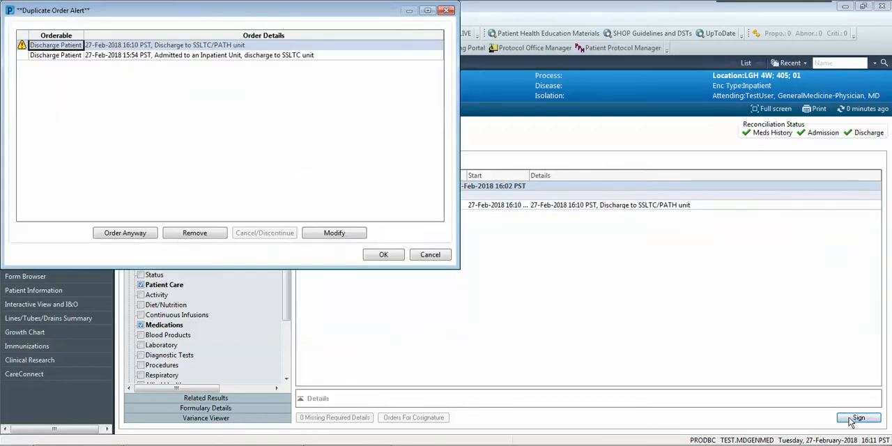
left_click(384, 254)
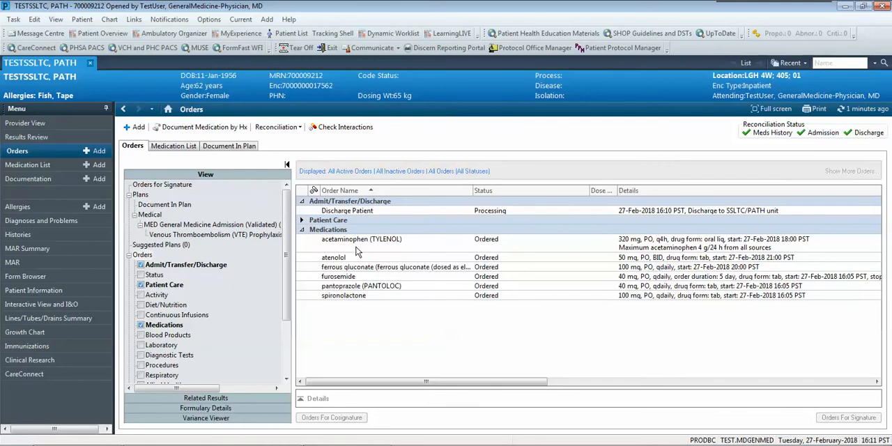
Create a Discharge Summary note from the Provider View and enter "Failure to Thrive and Falls" under Admitting Diagnoses.
left_click(58, 124)
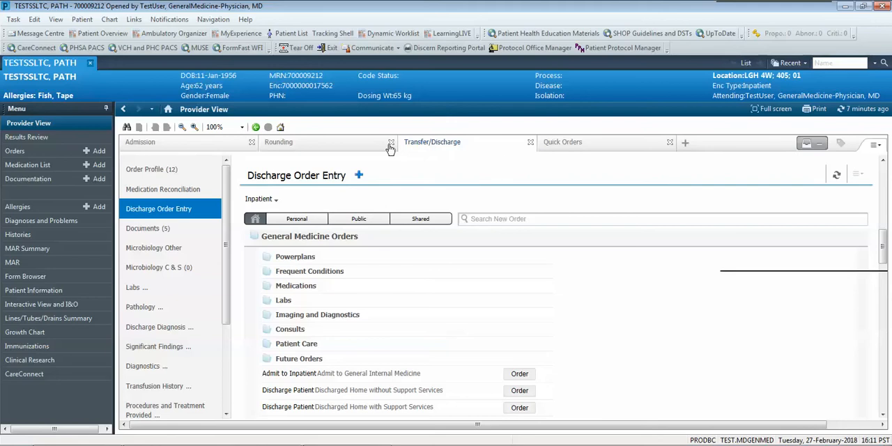
left_click_drag(224, 242, 229, 334)
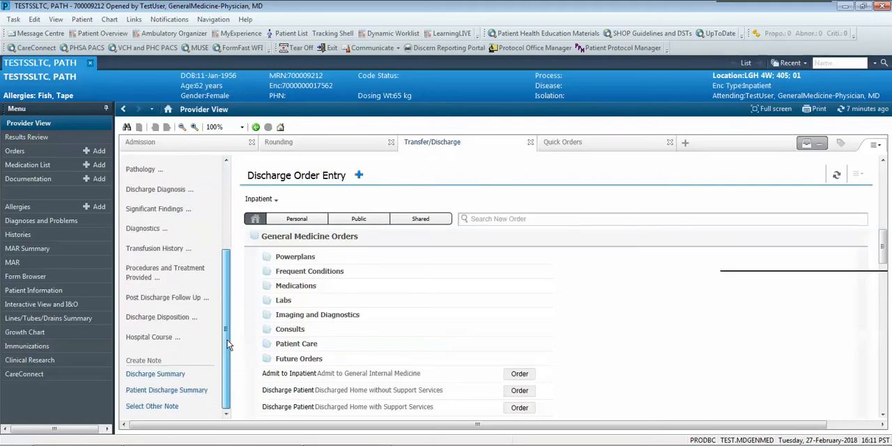
left_click(161, 374)
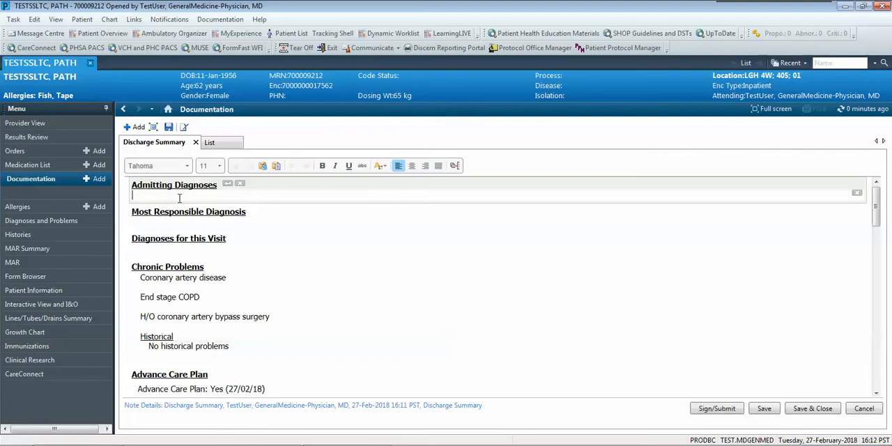
type("Fa")
type("ilure to Thrive and Falls")
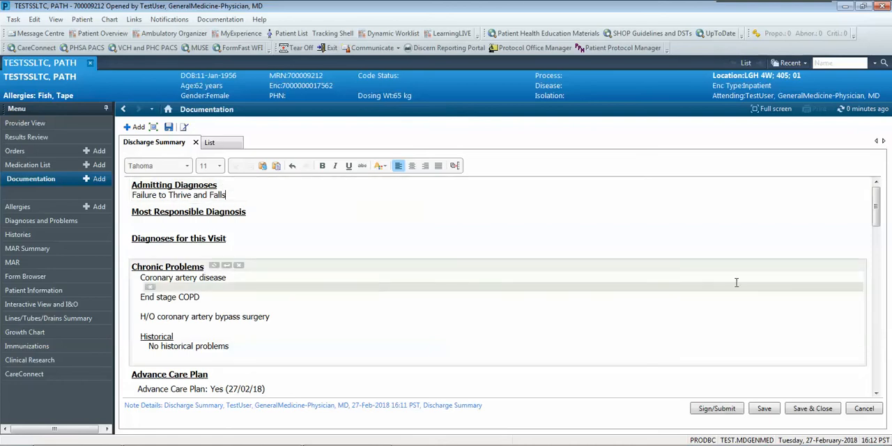
Enter "Discharge to SSLTC/PATH unit" under Discharge Disposition in the note.
left_click_drag(876, 218, 891, 383)
left_click(219, 343)
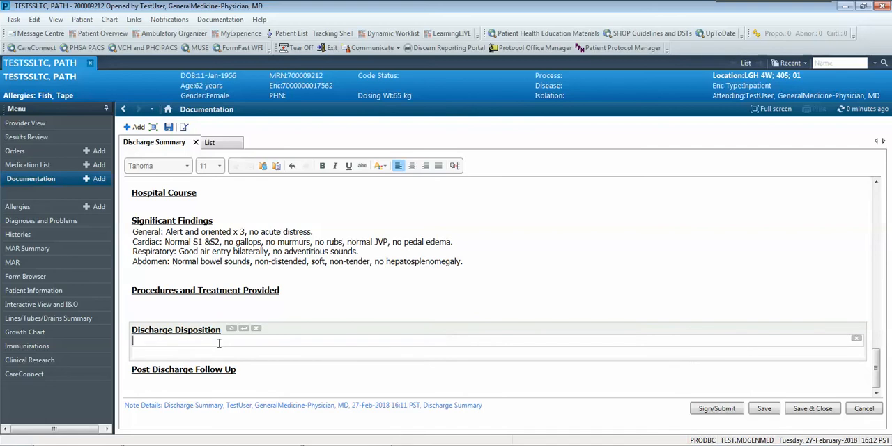
type("Discharge to SSLTC/PATH unit")
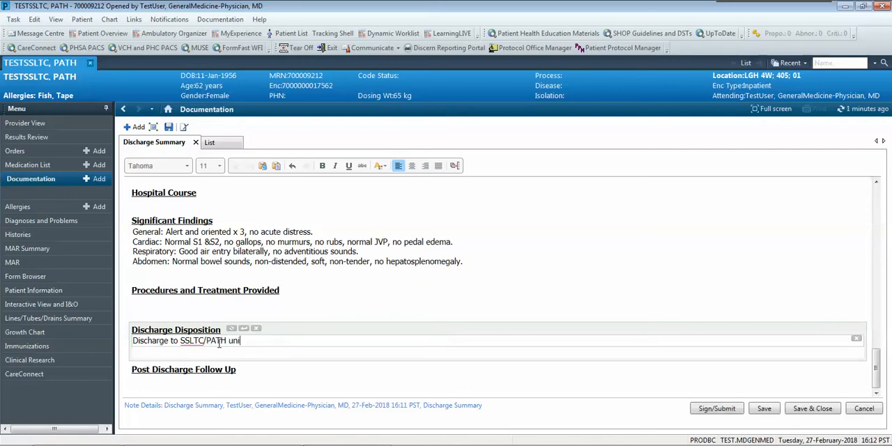
Start submitting the discharge summary and add the primary care physician as a Review/CC recipient.
left_click(724, 409)
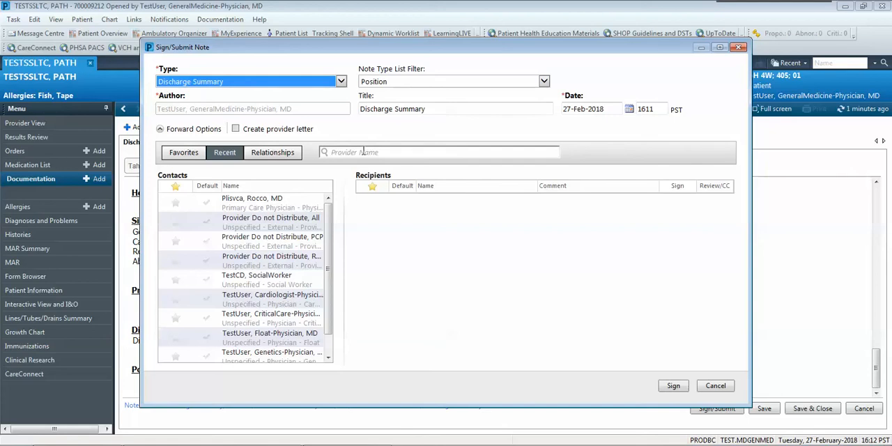
left_click(363, 152)
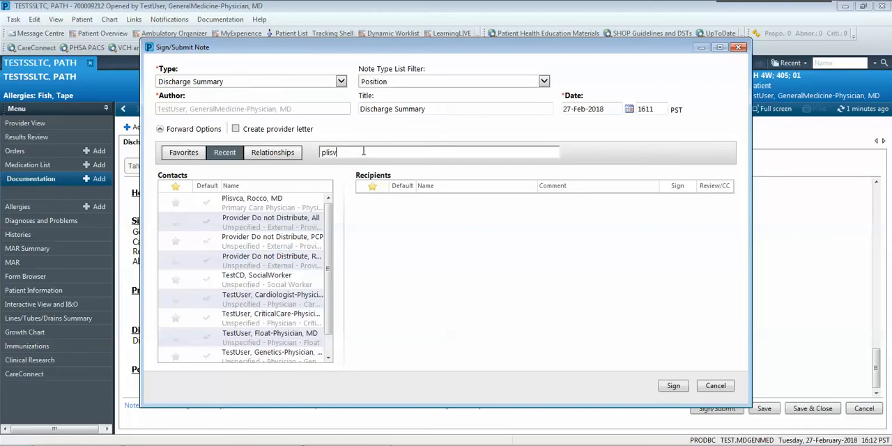
key("Return")
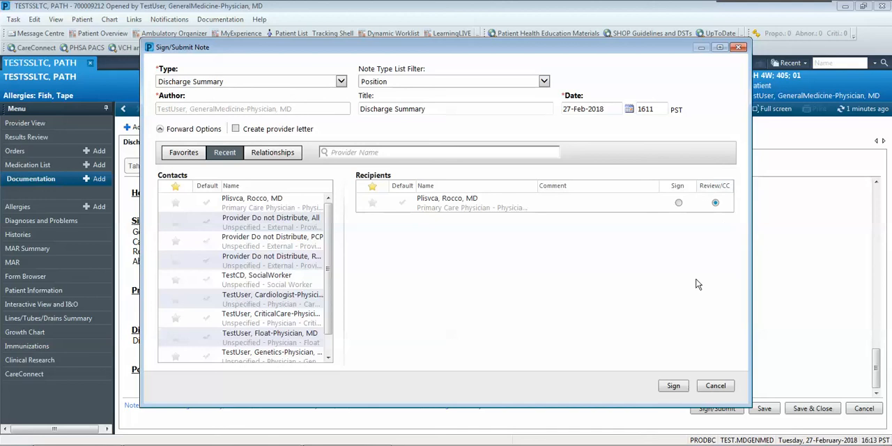
Sign the Discharge Summary note.
left_click(673, 387)
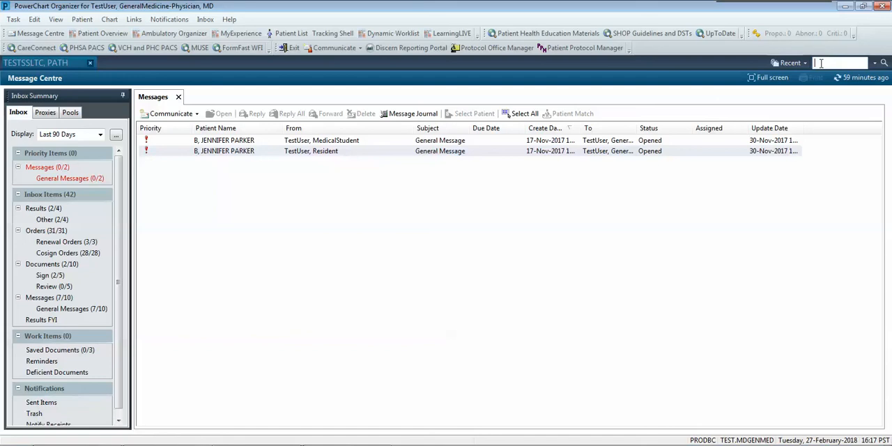
Search by the patient's last name and open the 27-Feb-2018 16:15 Residential encounter with the Consulting Provider relationship.
type("testssltc")
key("Return")
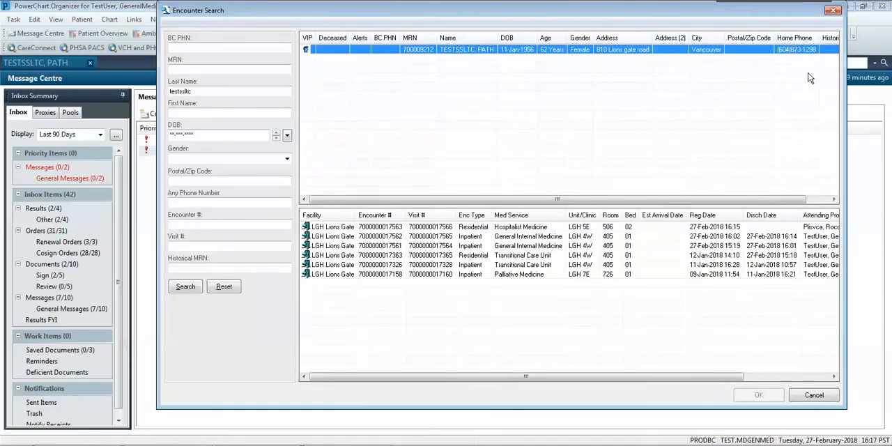
left_click(469, 228)
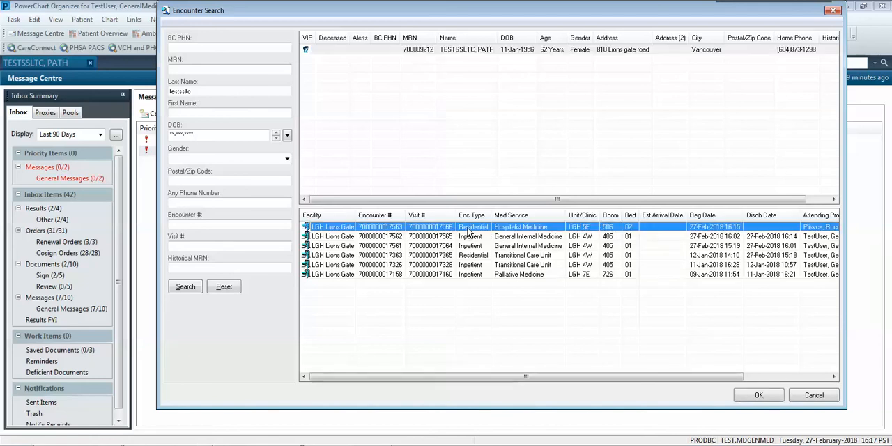
left_click(758, 395)
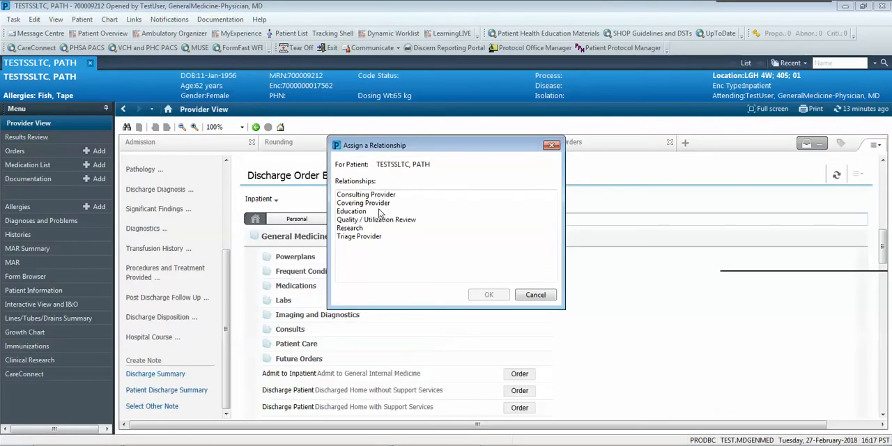
left_click(370, 196)
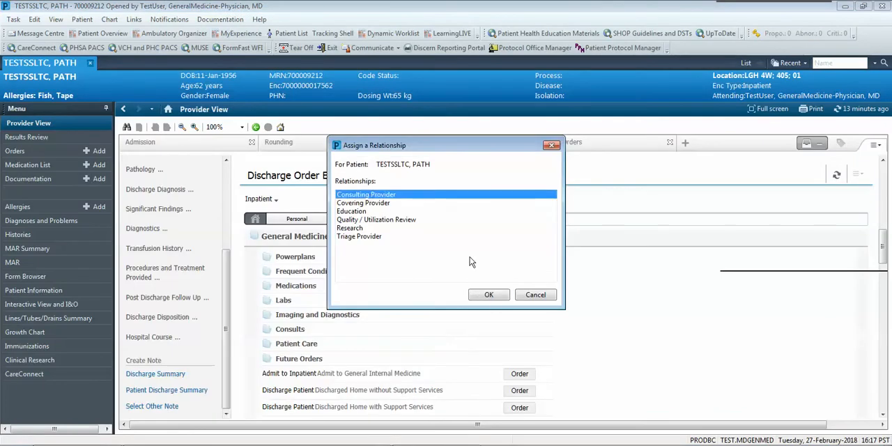
left_click(497, 298)
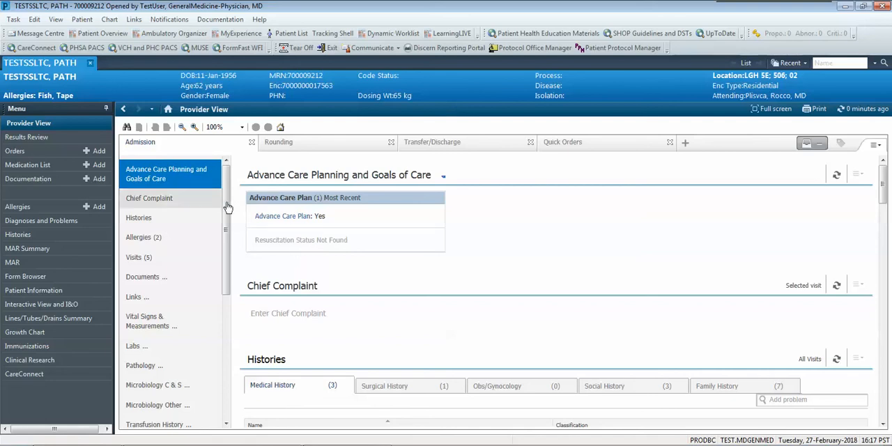
Document the home medication history for this encounter using last compliance and refresh the Current Medications status.
left_click_drag(226, 242, 224, 292)
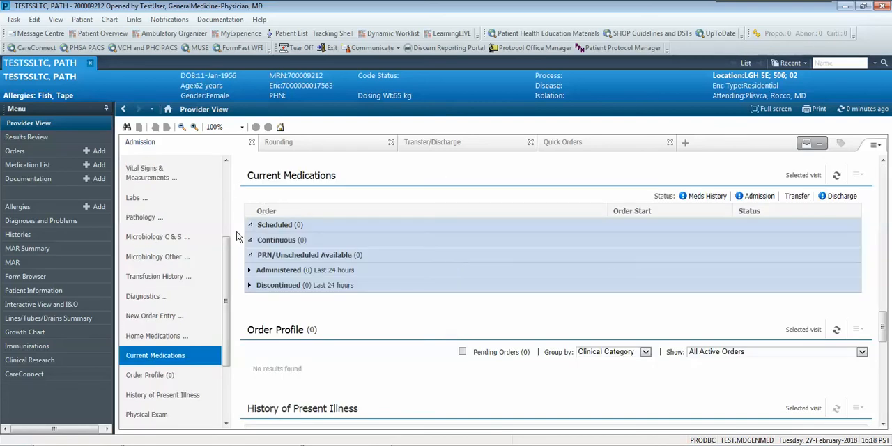
left_click(172, 336)
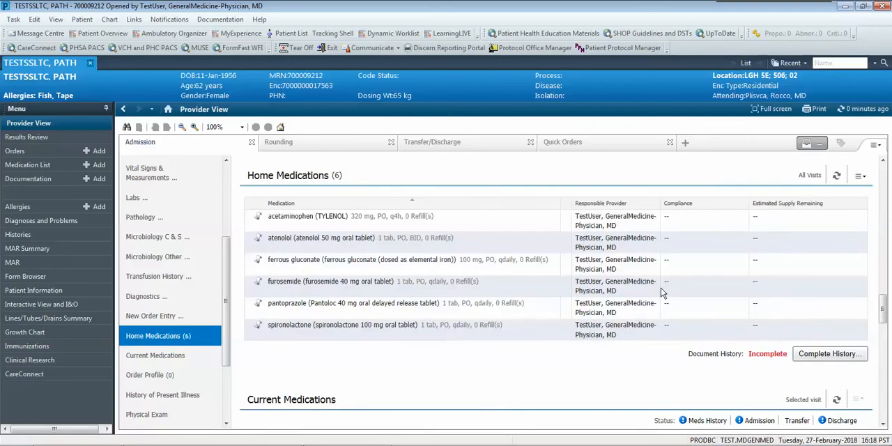
left_click(819, 354)
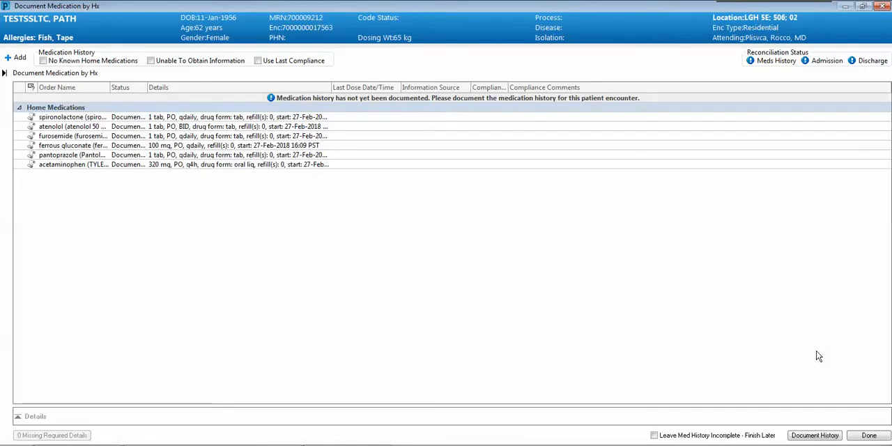
left_click(258, 61)
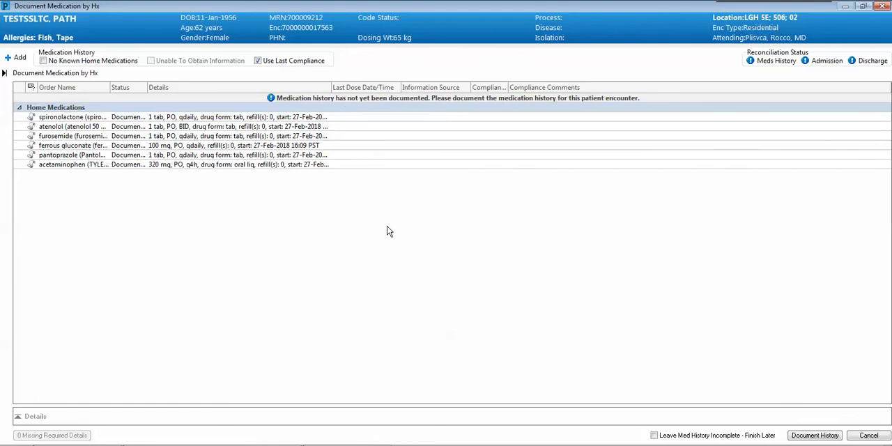
left_click(814, 436)
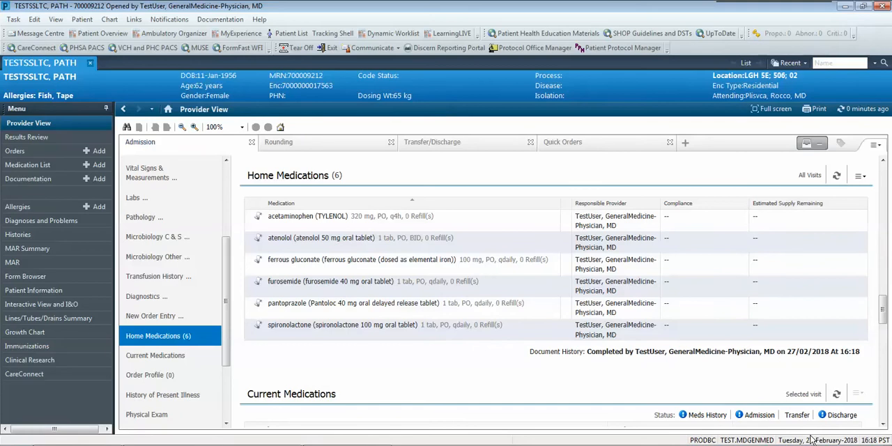
left_click_drag(884, 321, 884, 333)
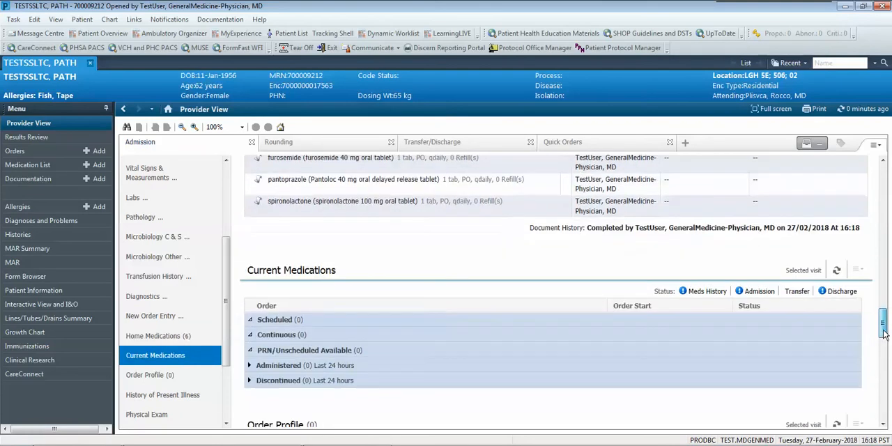
left_click(838, 271)
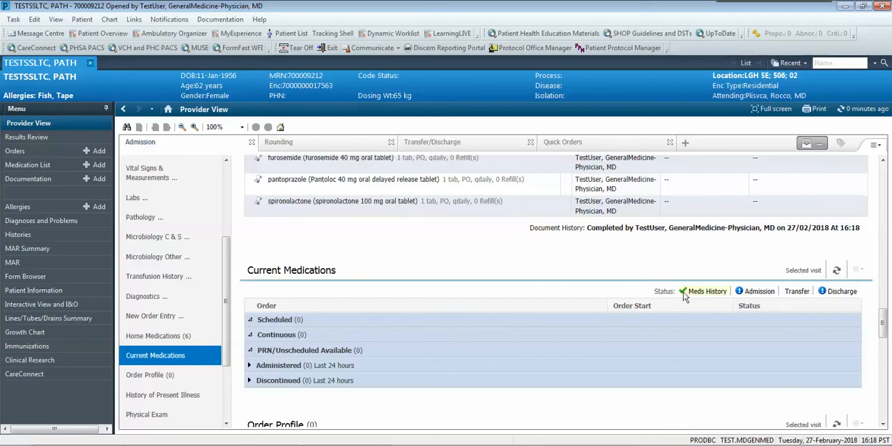
Complete the admission reconciliation by continuing all six medications, acknowledging the allergy review alert, and sign it.
mouse_move(765, 294)
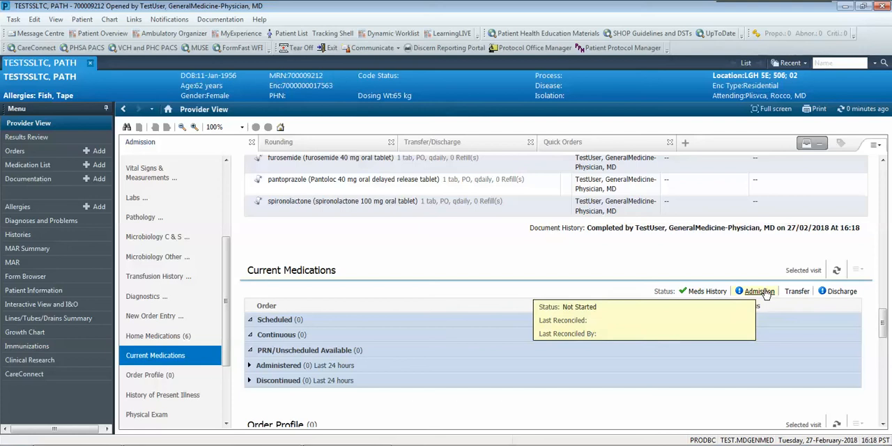
left_click(766, 293)
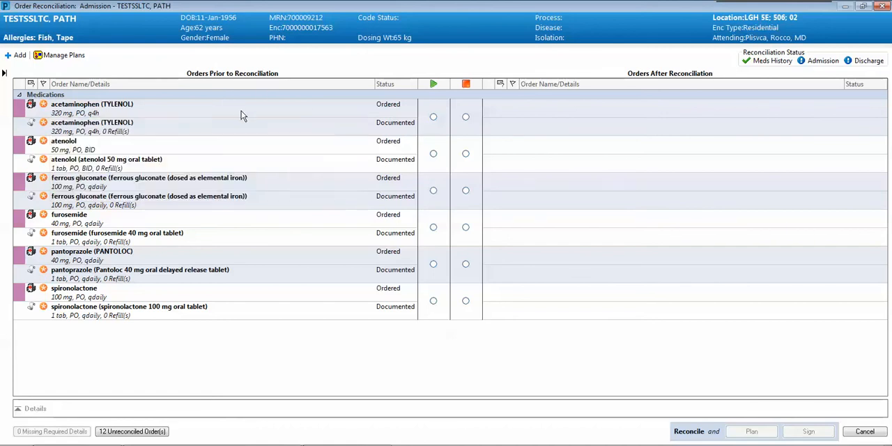
mouse_move(241, 111)
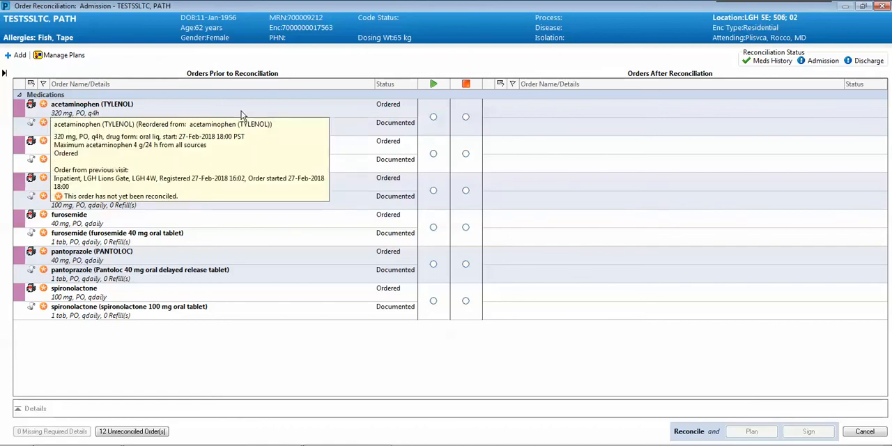
left_click(433, 119)
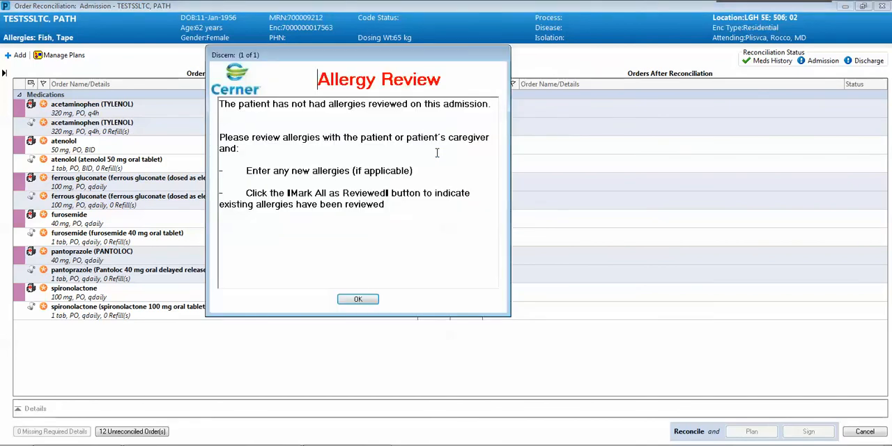
left_click(354, 299)
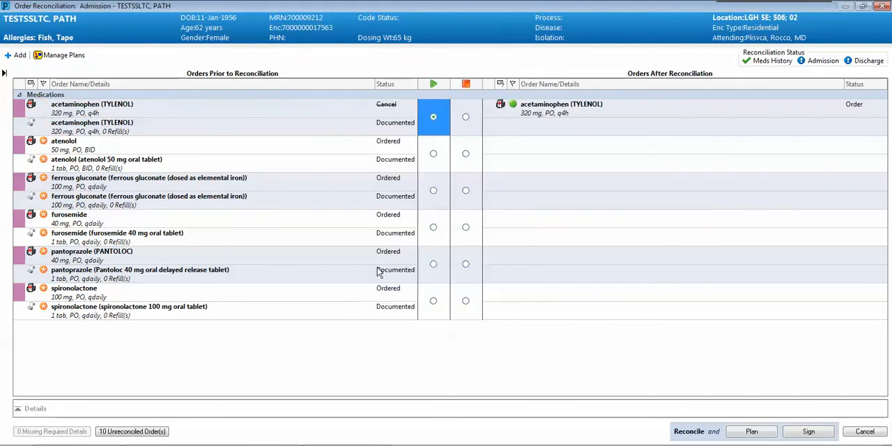
left_click(434, 154)
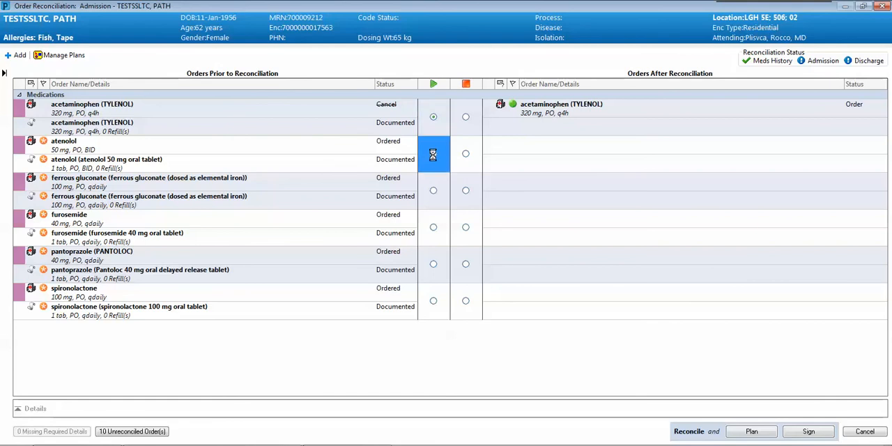
left_click(434, 191)
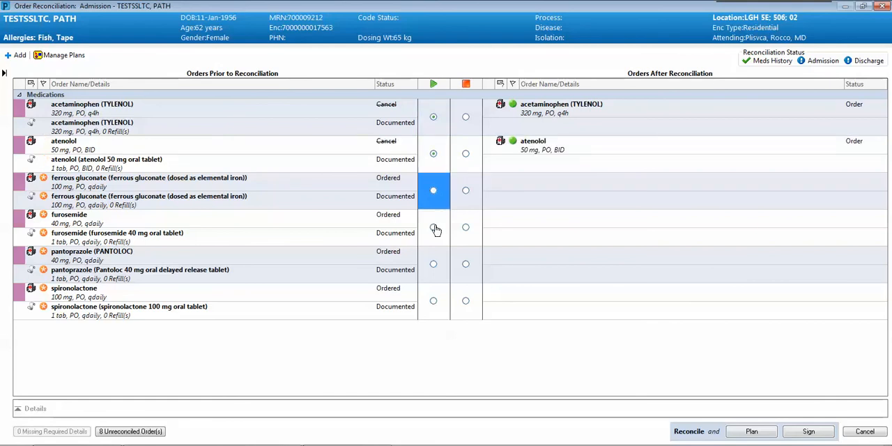
left_click(434, 227)
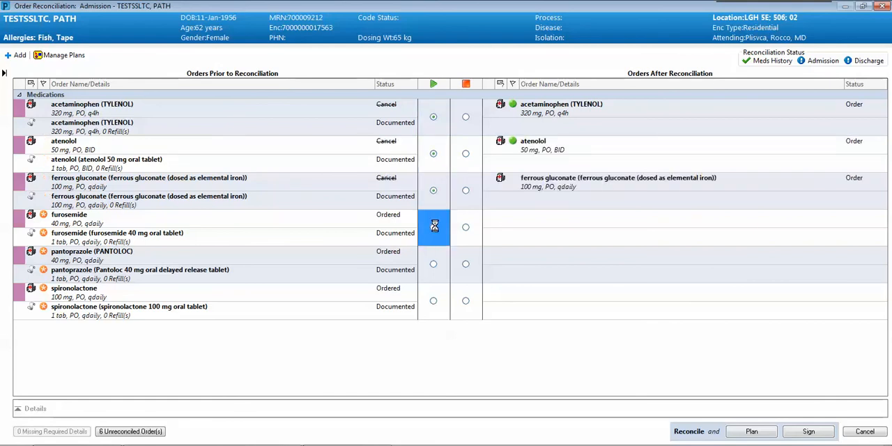
left_click(433, 263)
left_click(433, 301)
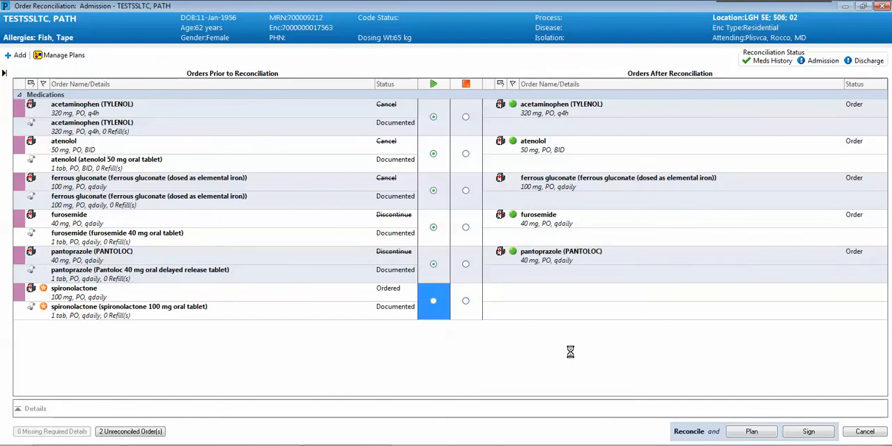
left_click(808, 432)
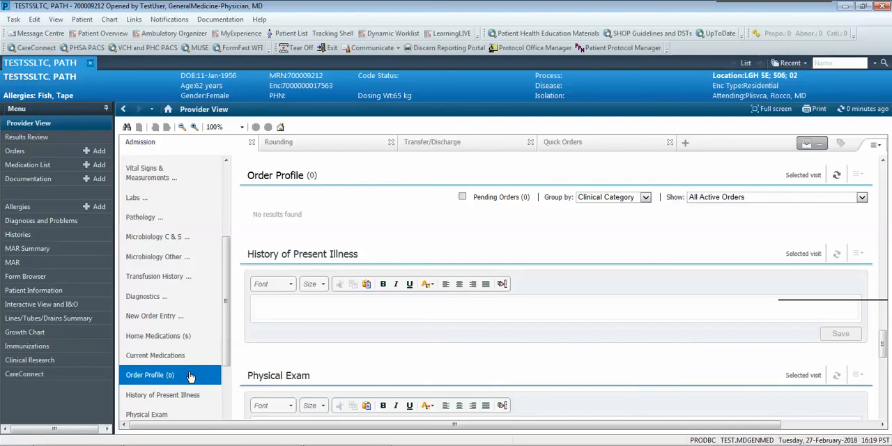
Order the MED General Medicine Admission (Validated) PowerPlan from New Order Entry and open it for modification.
left_click(169, 318)
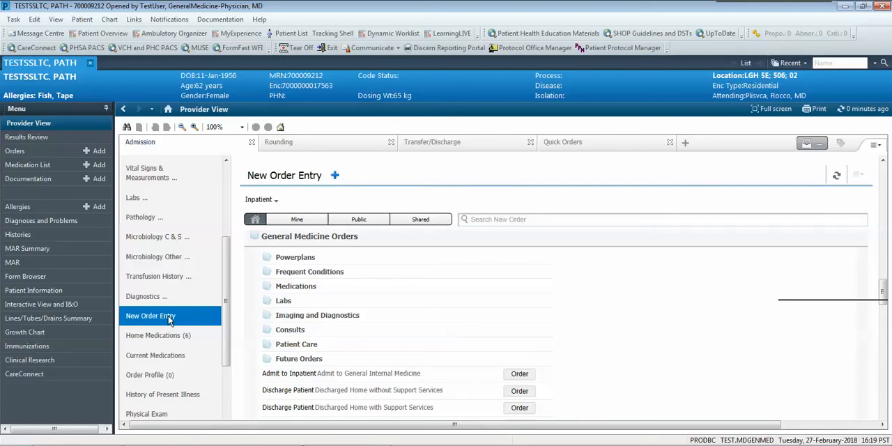
left_click(312, 264)
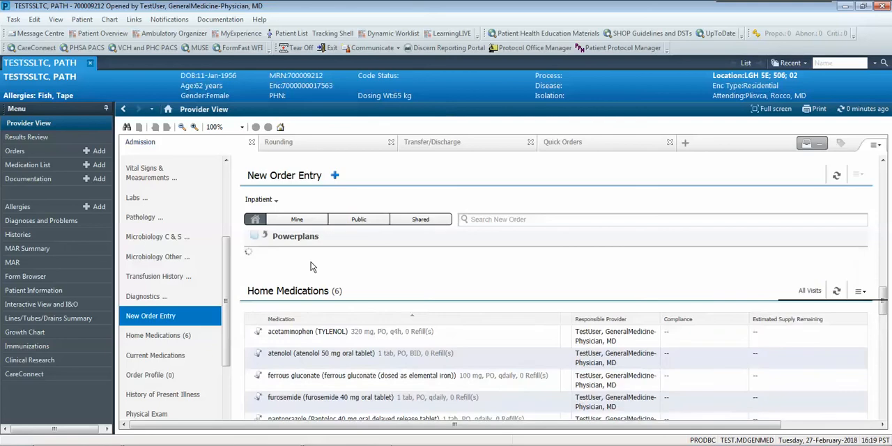
left_click(305, 260)
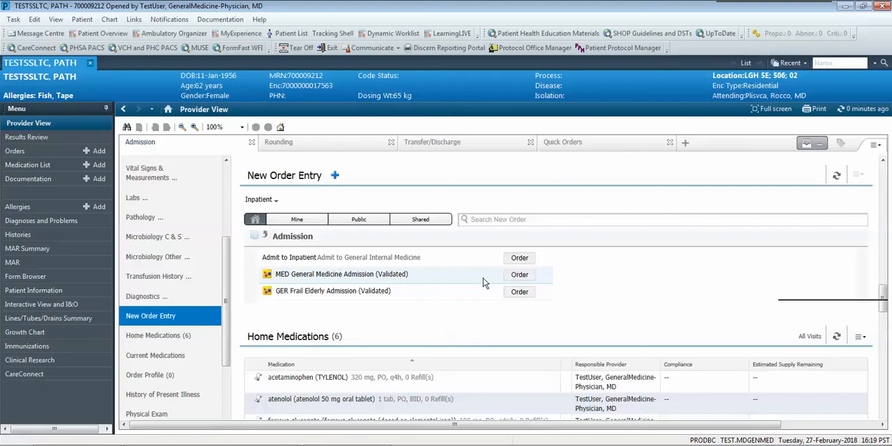
left_click(520, 275)
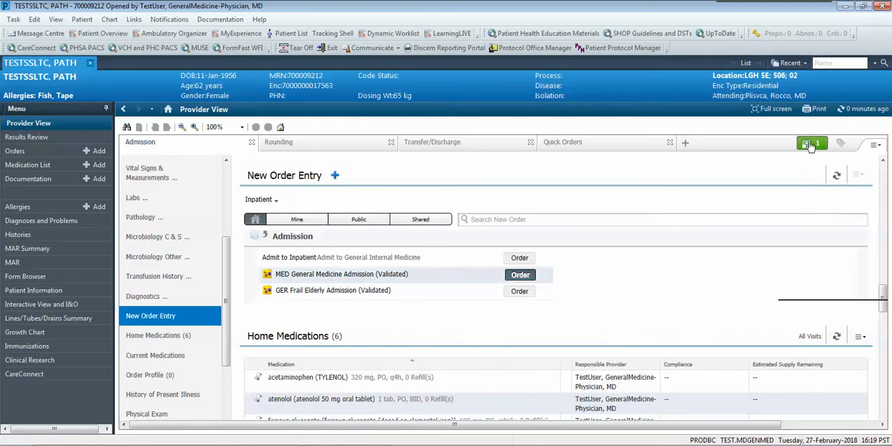
left_click(811, 145)
left_click(718, 273)
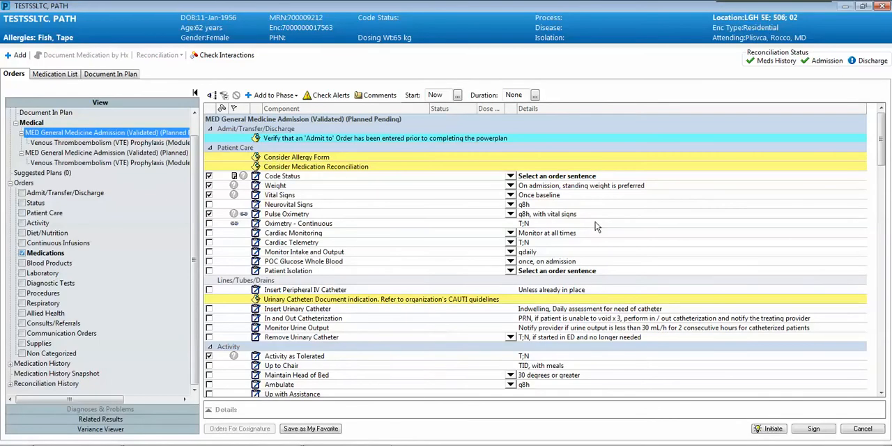
Set Code Status to "1-No CPR, Supportive Care, No Intubation" and deselect the Pulse Oximetry and Vital Signs orders.
left_click(511, 176)
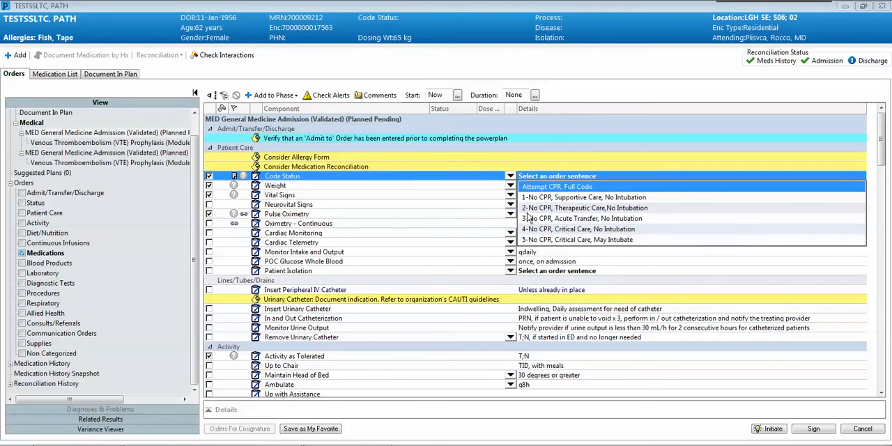
left_click(527, 199)
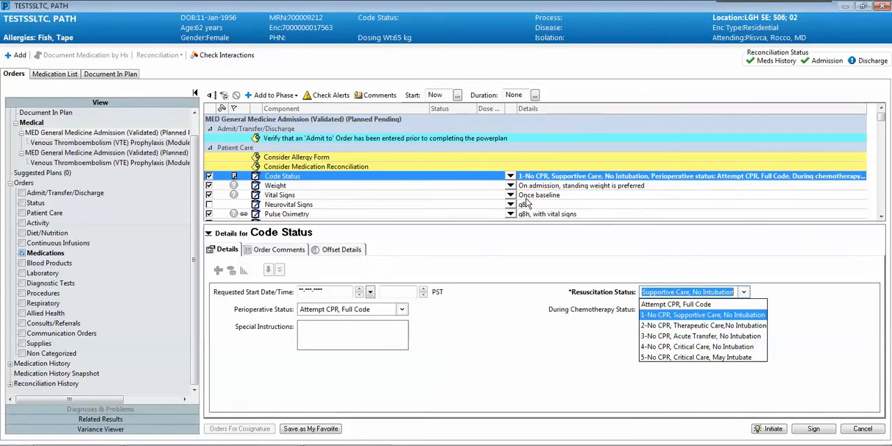
left_click(208, 235)
left_click(208, 234)
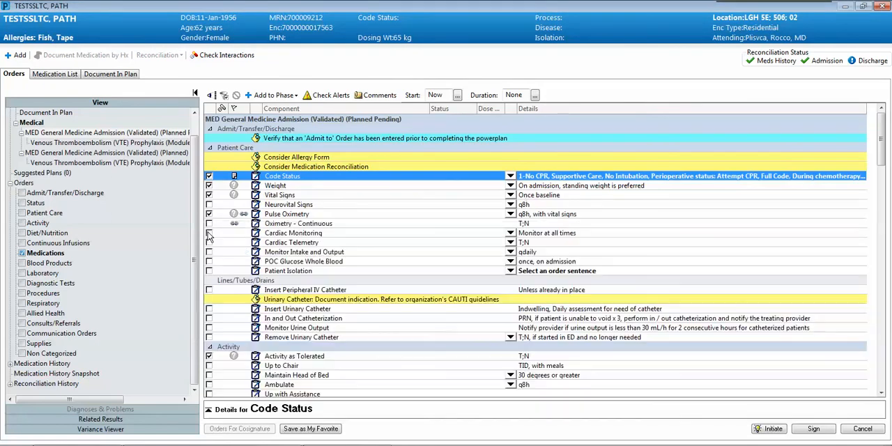
left_click(209, 215)
left_click(209, 196)
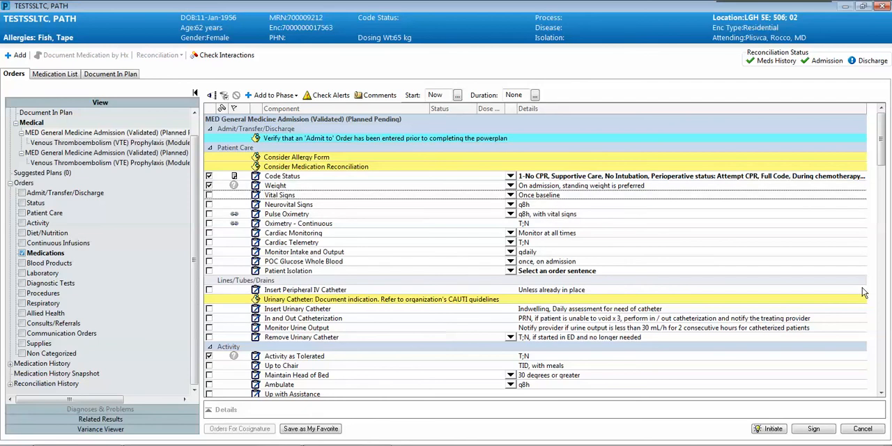
Open the Venous Thromboembolism (VTE) Prophylaxis module of the plan and select the Ambulate order for low VTE risk.
left_click_drag(883, 137, 884, 170)
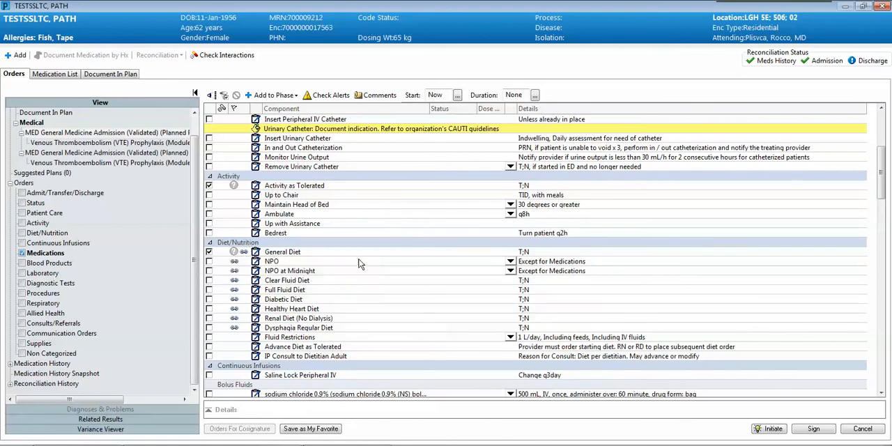
left_click_drag(887, 188, 890, 357)
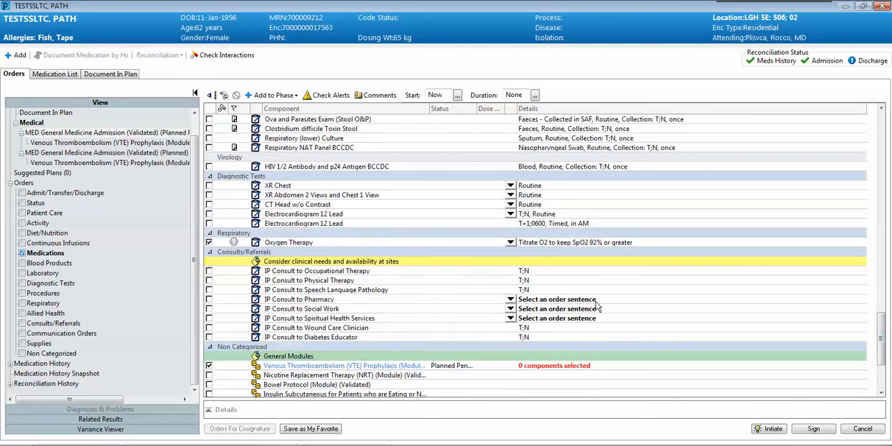
left_click(341, 368)
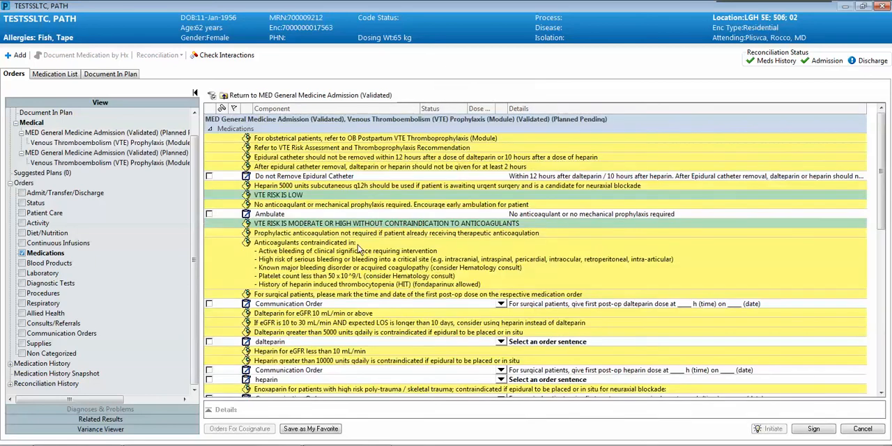
left_click(209, 214)
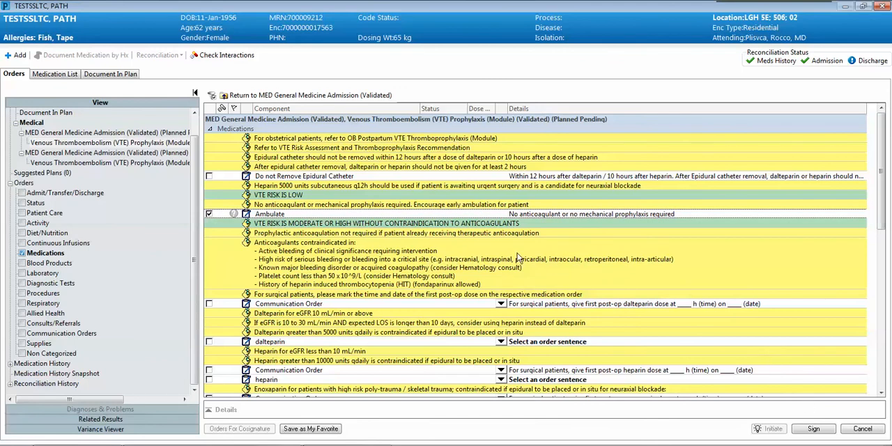
Return to the MED General Medicine Admission plan, initiate it, sign its orders and close the orders window.
left_click(280, 94)
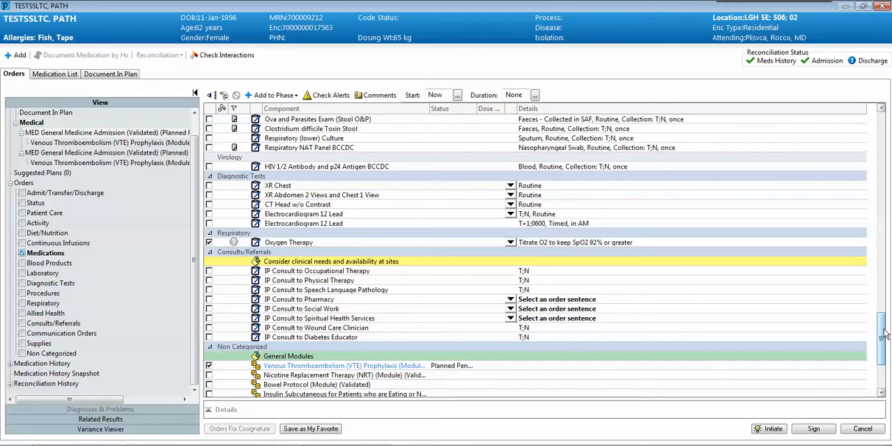
left_click_drag(885, 335, 886, 359)
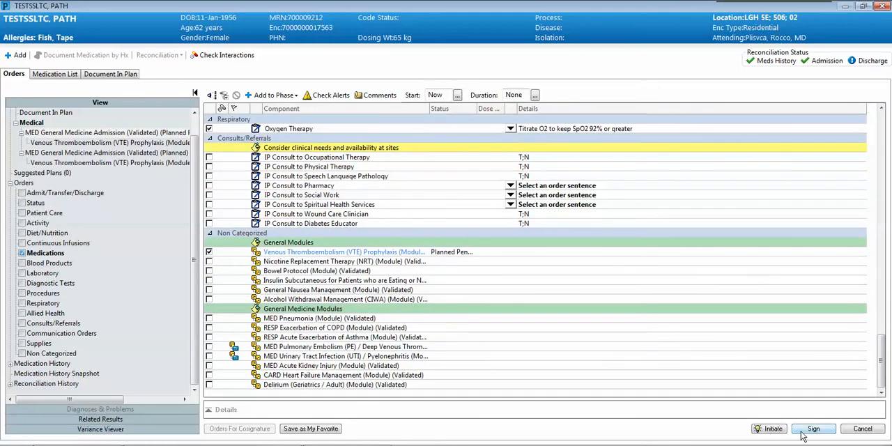
left_click(777, 429)
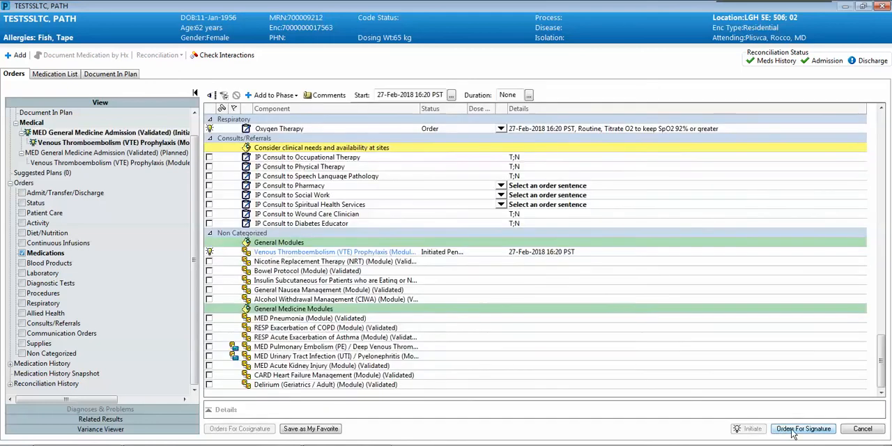
left_click(793, 431)
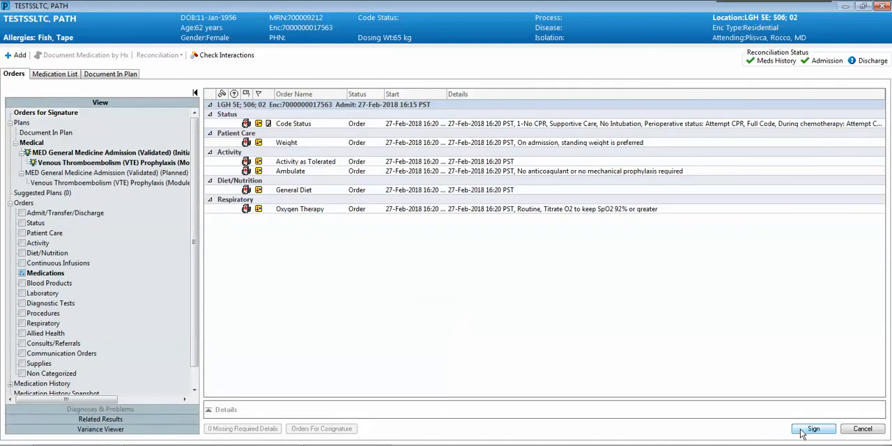
left_click(803, 433)
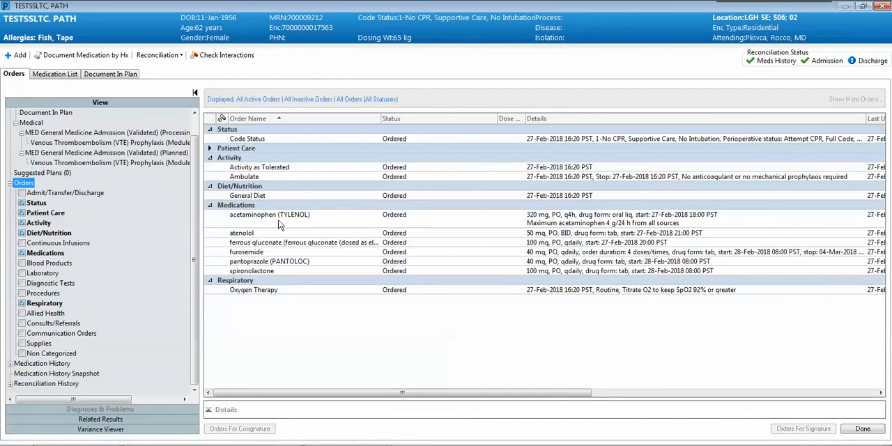
left_click(879, 433)
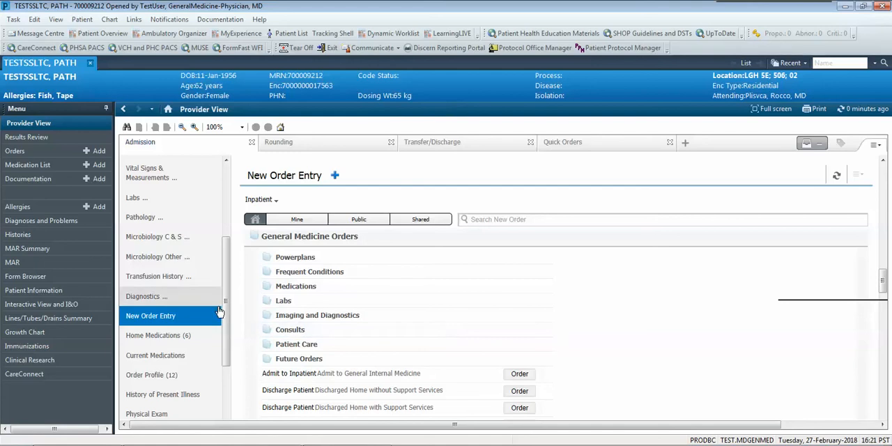
Create a Gen Med Admission Note with Chief Complaint "Failure to Thrive" and History of Present Illness "No appetite x 10 days".
left_click_drag(223, 314, 225, 352)
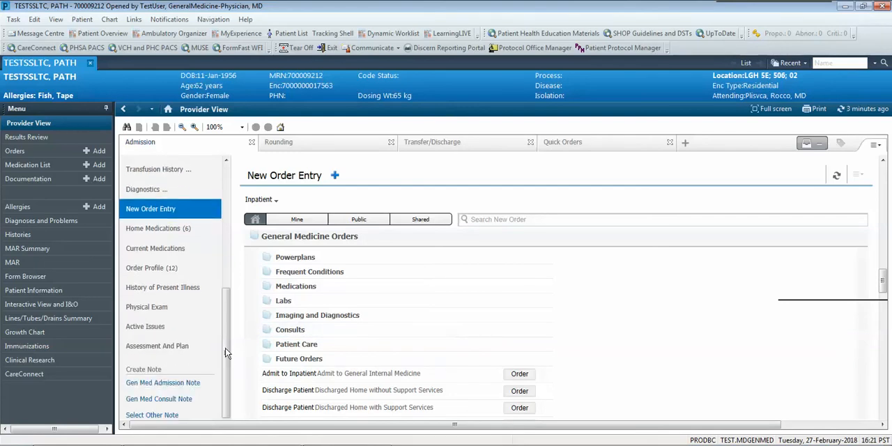
left_click(160, 384)
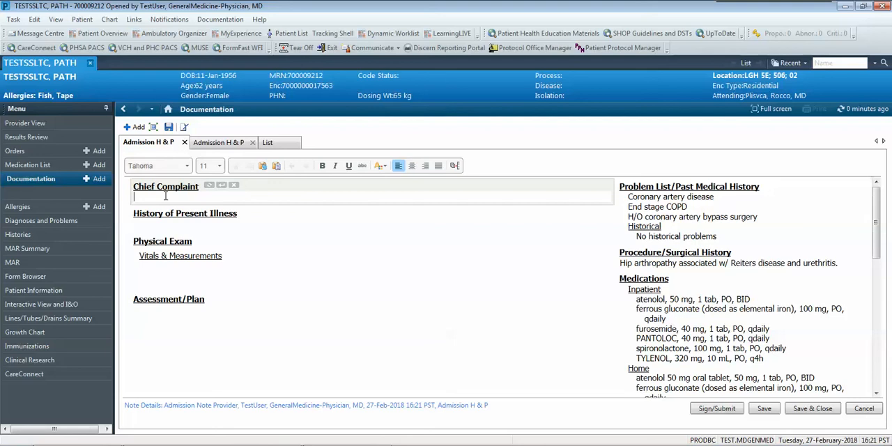
type("Failure to Thrive")
left_click(161, 224)
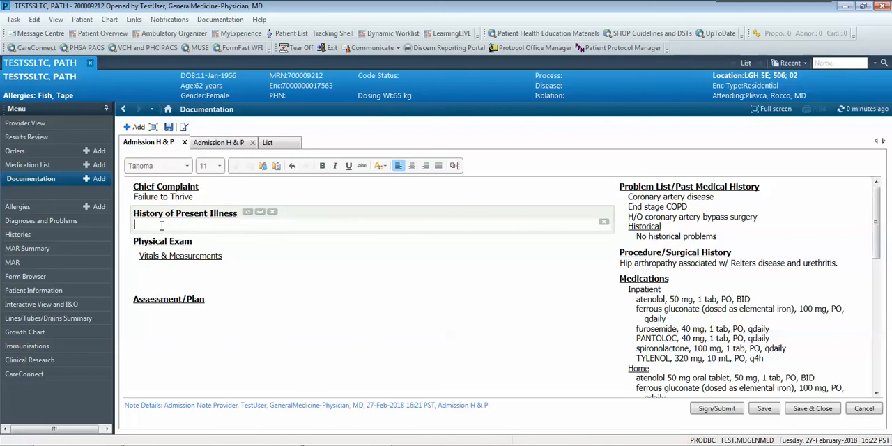
type("No appetite x 10 days")
Fill the note's Physical Exam section with the ,,med_pe_short auto text.
left_click(153, 269)
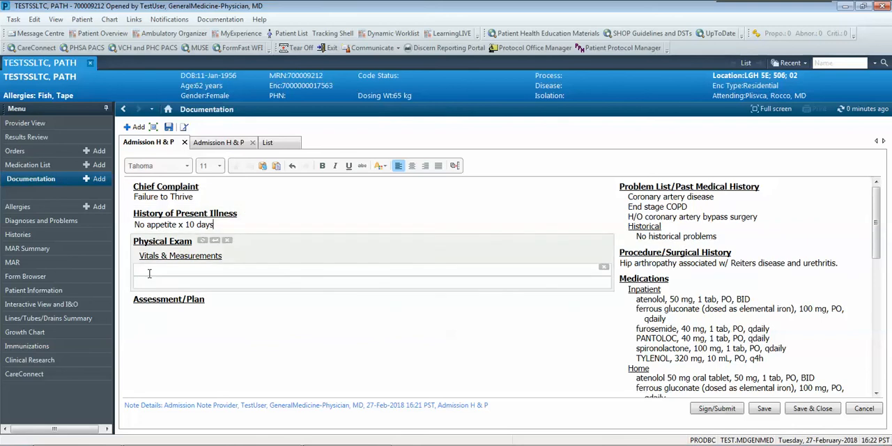
type(",,")
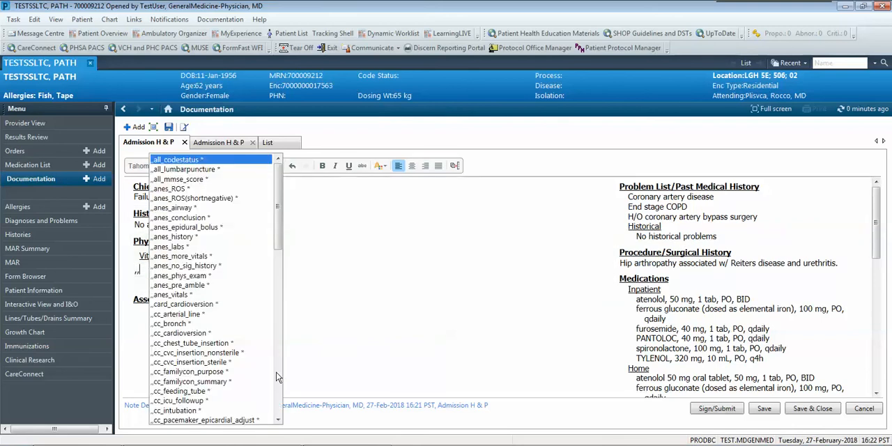
left_click(277, 375)
left_click(278, 379)
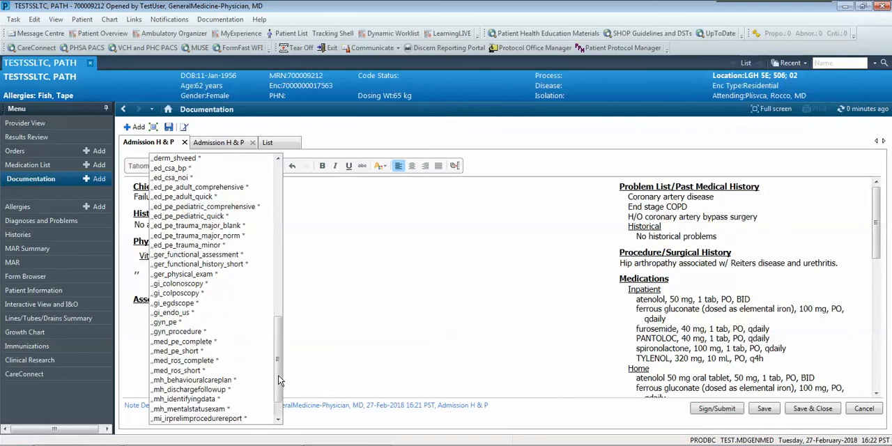
left_click(184, 351)
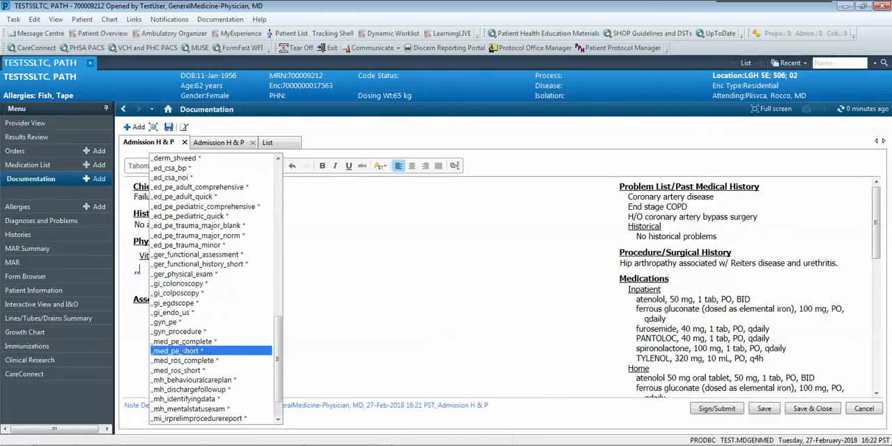
double_click(177, 351)
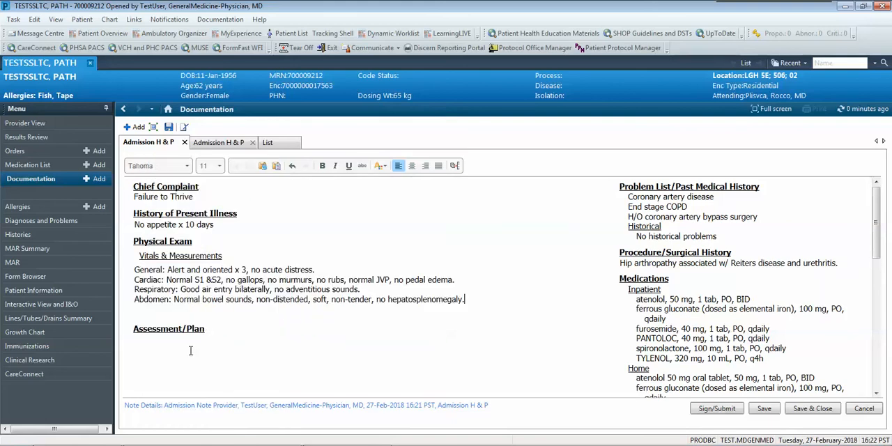
Enter "Supportive Care" in the note's Assessment/Plan section.
left_click(158, 343)
type("Supportive Care")
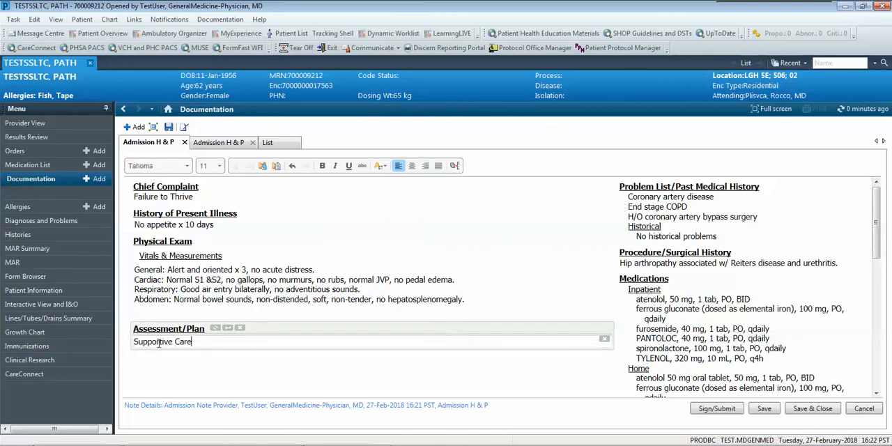
Sign and submit the Admission H & P note as type Admission Note Provider, and return to Provider View.
left_click(711, 411)
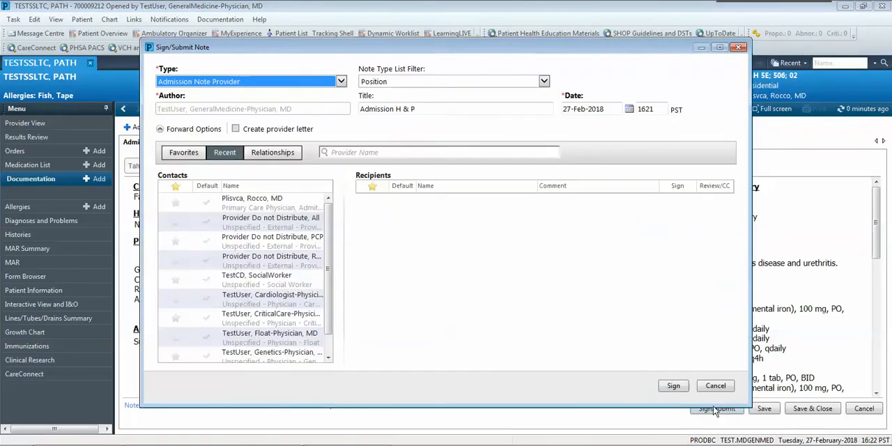
left_click(675, 387)
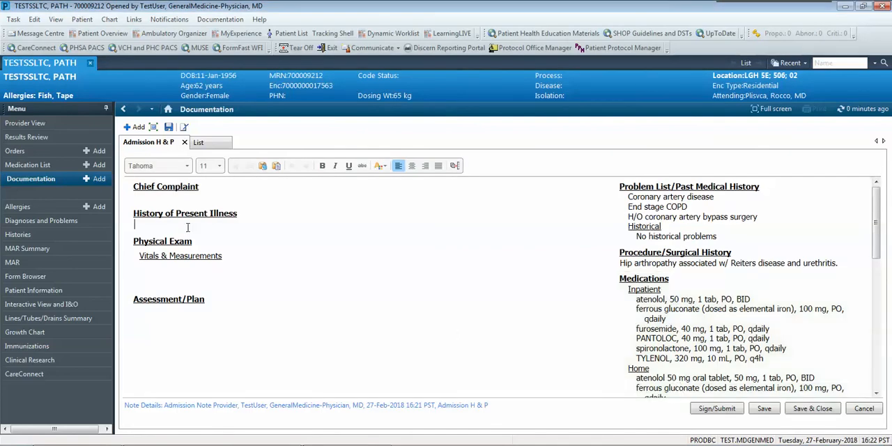
left_click(70, 124)
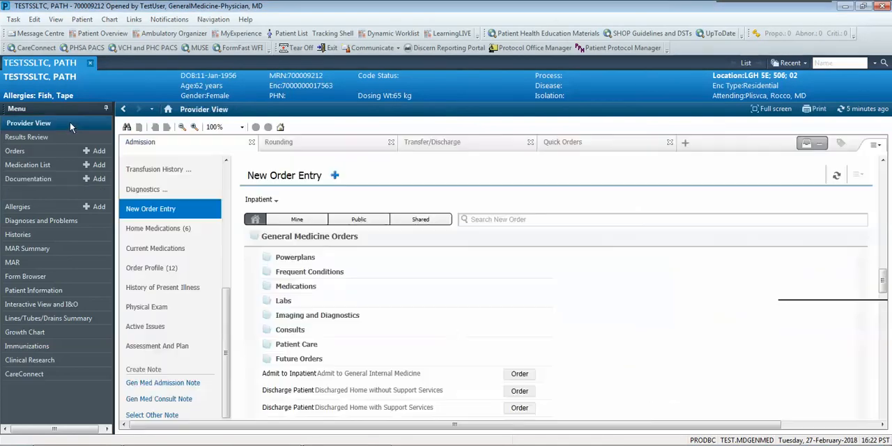